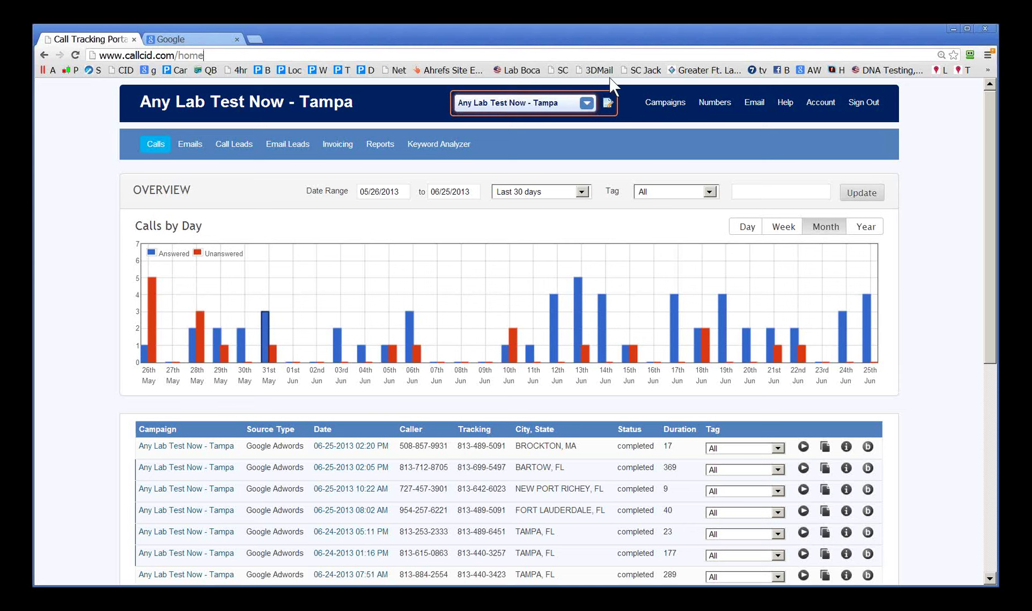
- Open the form for creating a new tracking phone number
mouse_move(714, 104)
left_click(719, 129)
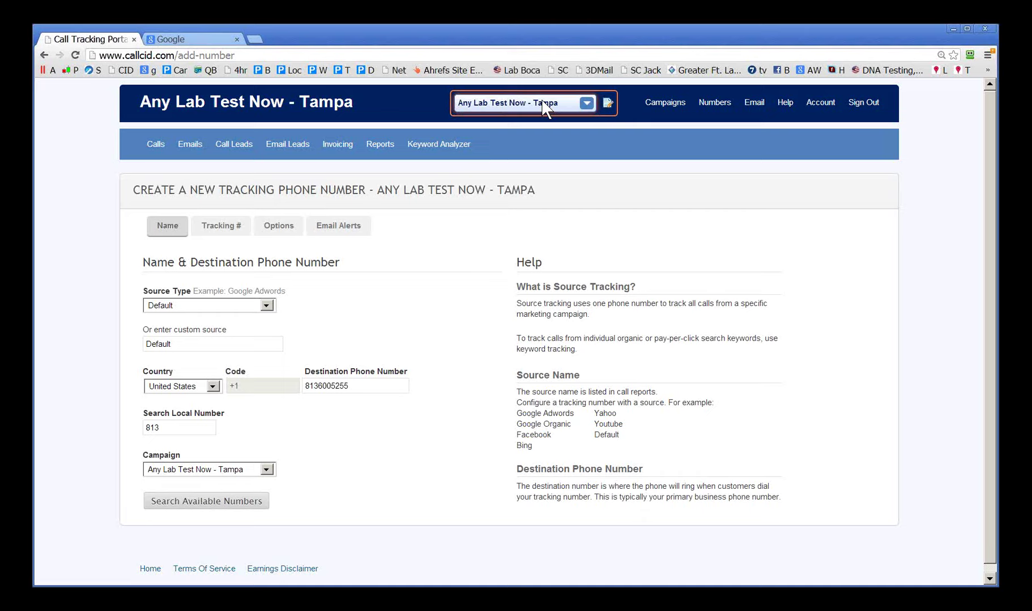
- Return to the calls overview and highlight the tracking number of the most recent call
left_click(153, 150)
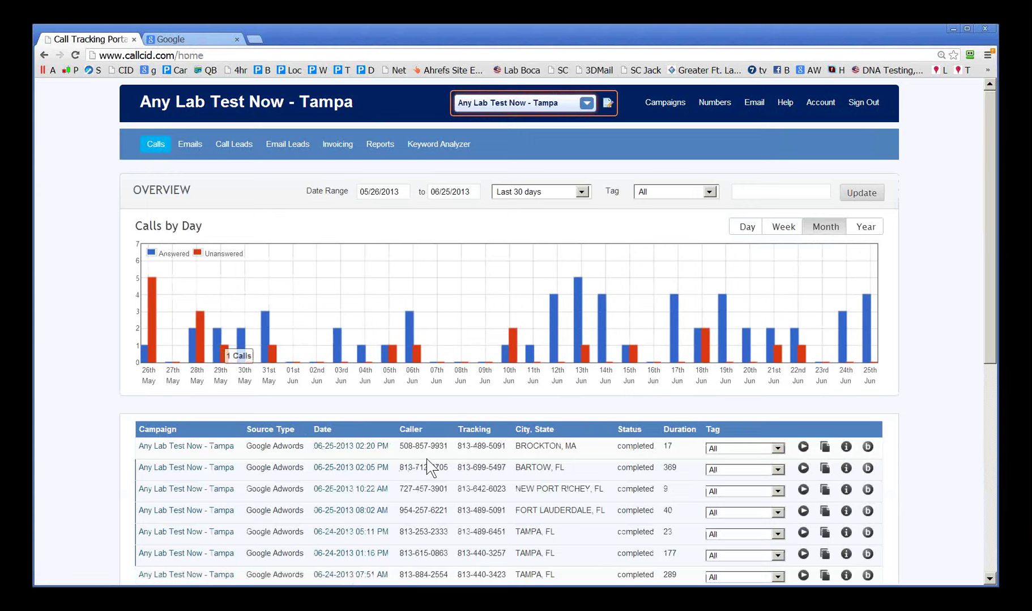
left_click_drag(394, 453, 505, 447)
left_click(415, 447)
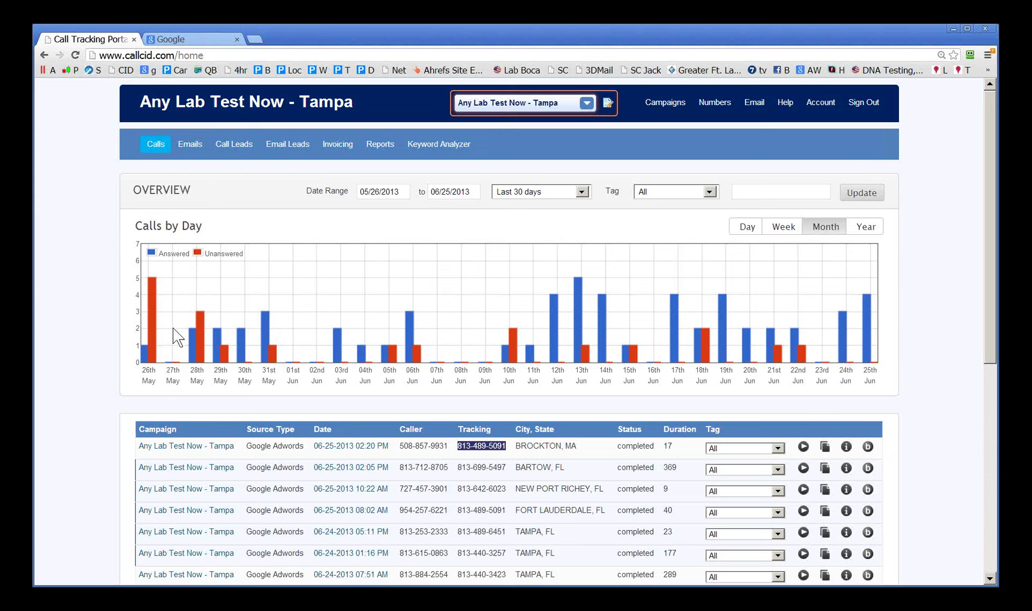
- Open the call lead filter and examine the Unique Phone Number option and the tags that can be included
mouse_move(291, 147)
mouse_move(242, 151)
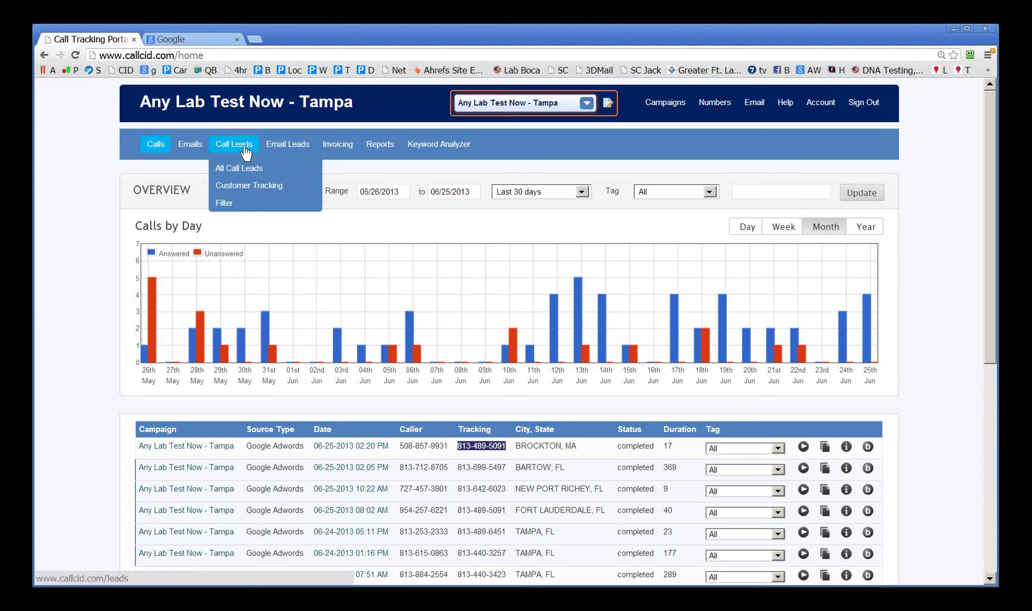
left_click(230, 203)
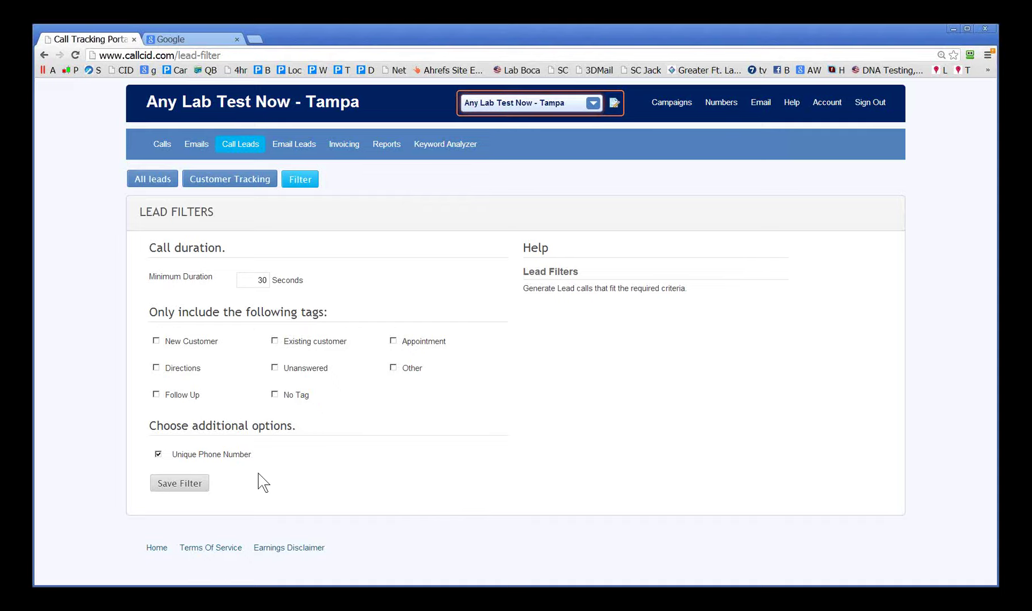
left_click_drag(263, 462, 170, 449)
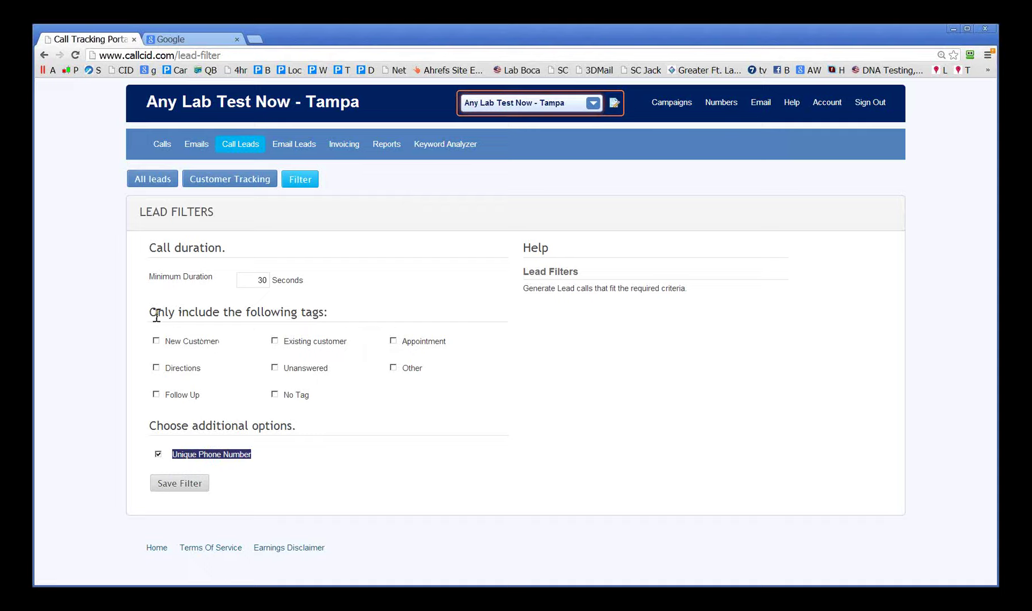
left_click_drag(157, 313, 330, 317)
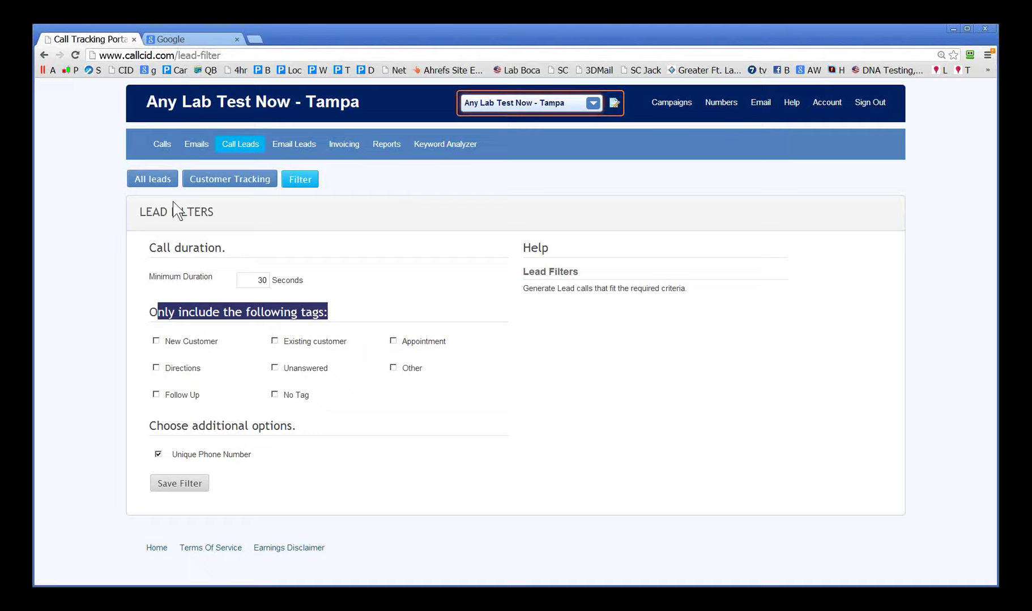
- Tag the most recent call in the calls overview as New Customer
left_click(159, 145)
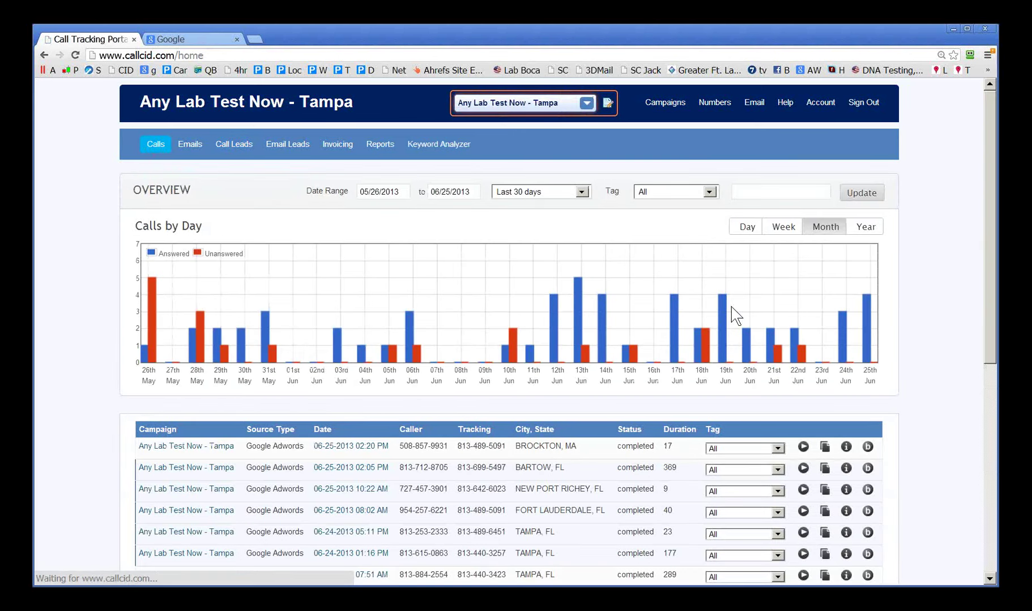
left_click(777, 450)
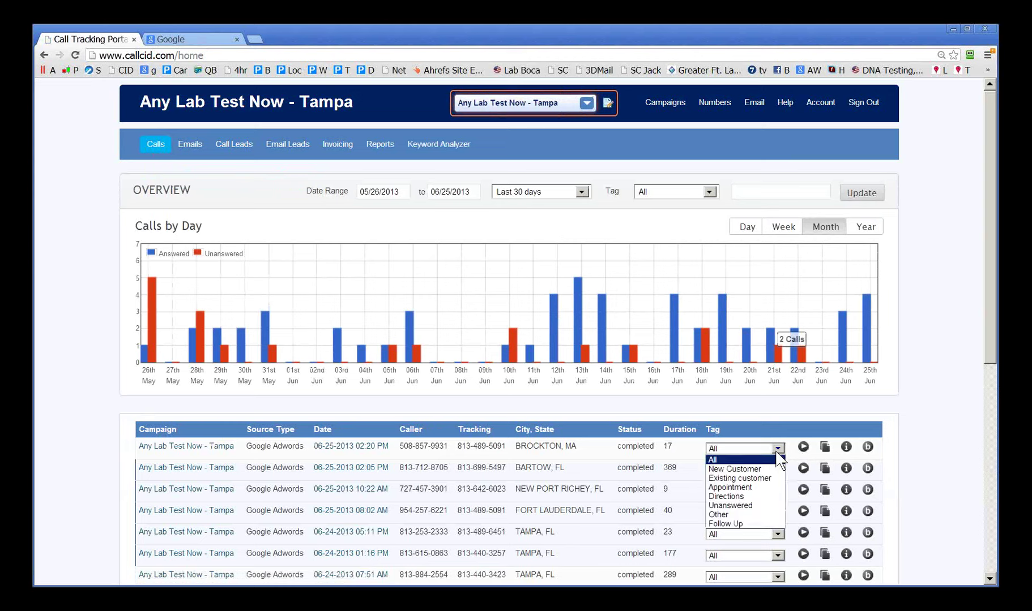
left_click(756, 479)
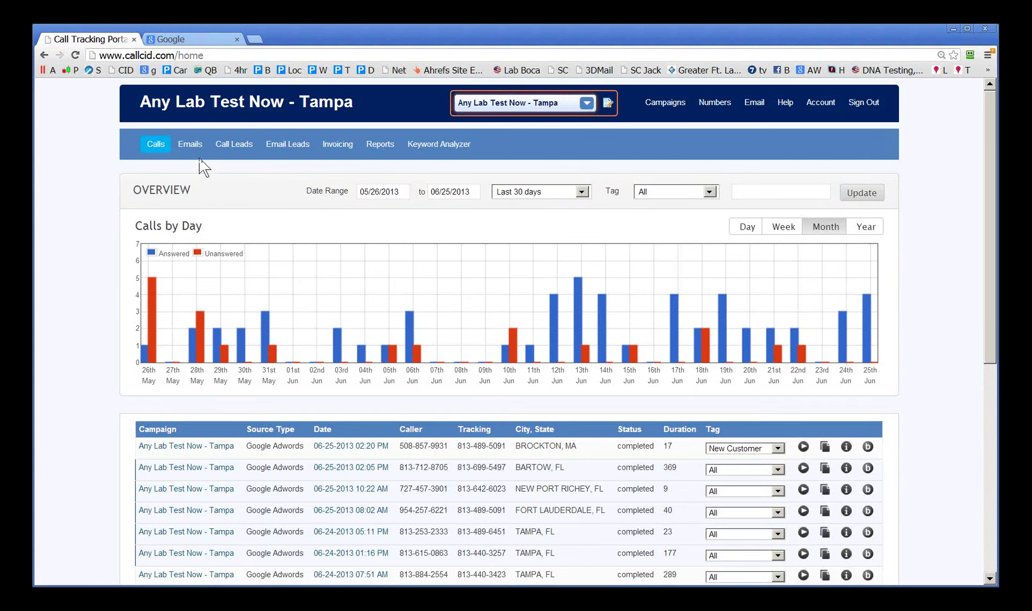
- In the call lead filter, try including the New Customer tag and clear it again
mouse_move(226, 156)
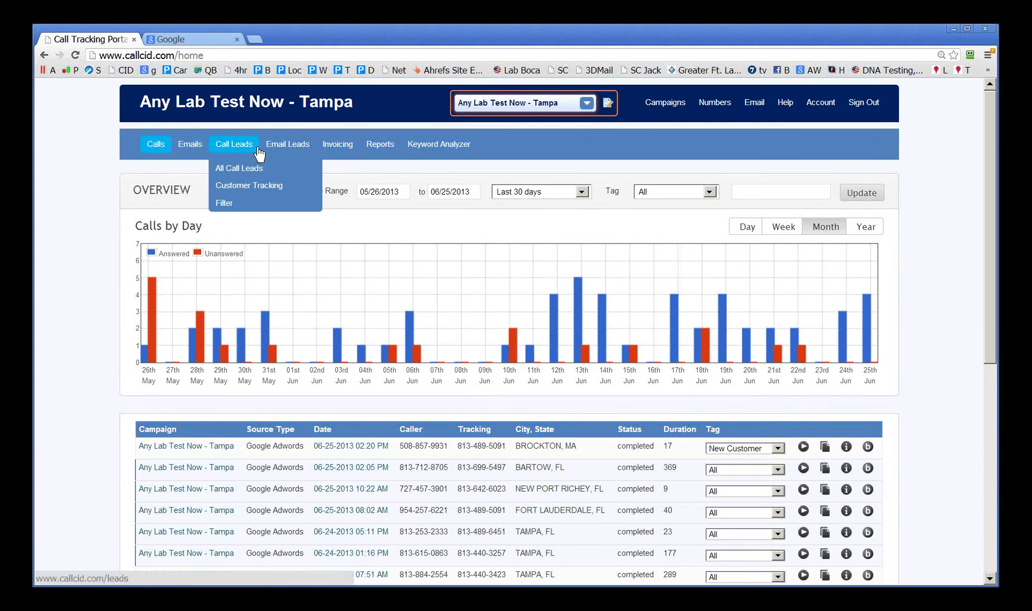
left_click(227, 204)
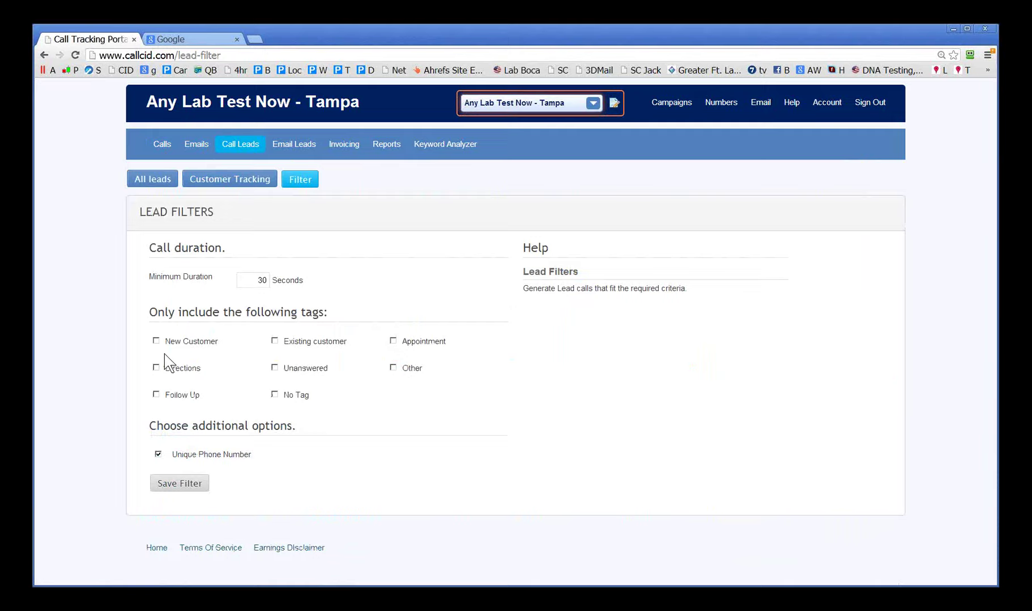
left_click(156, 342)
left_click(156, 341)
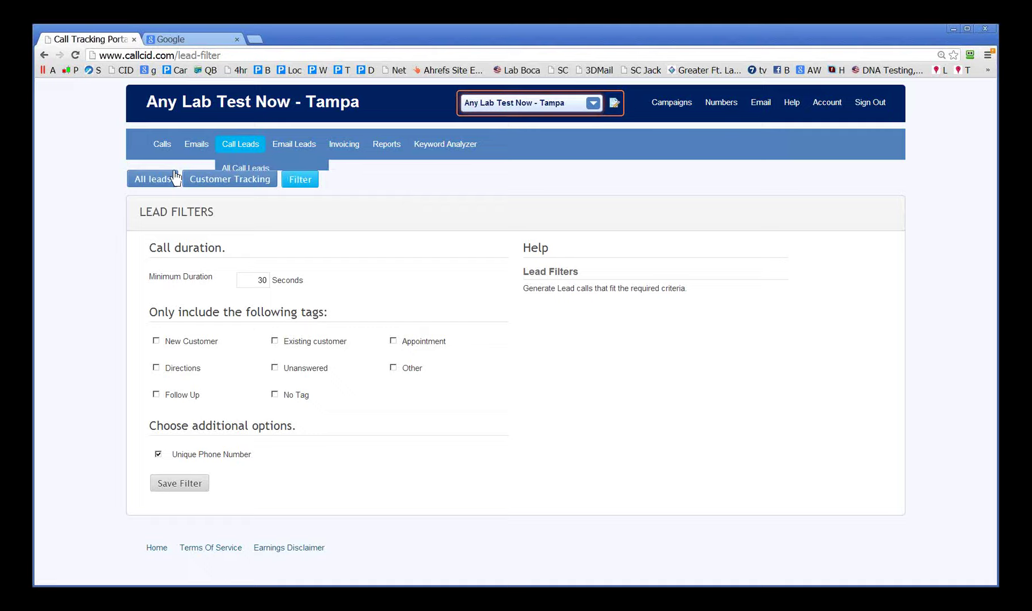
- Show the list of all call leads
mouse_move(221, 157)
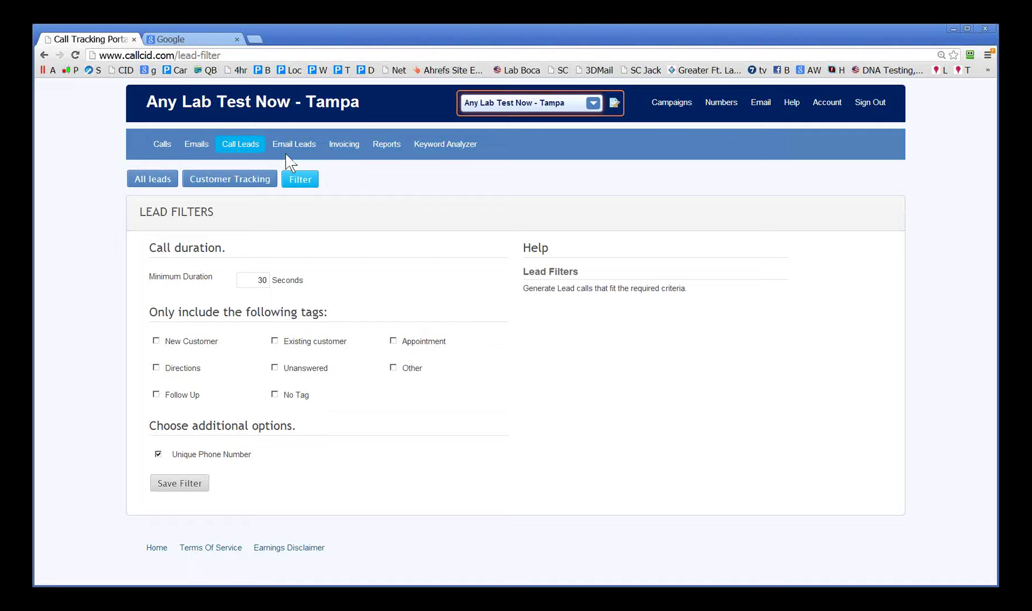
left_click(168, 183)
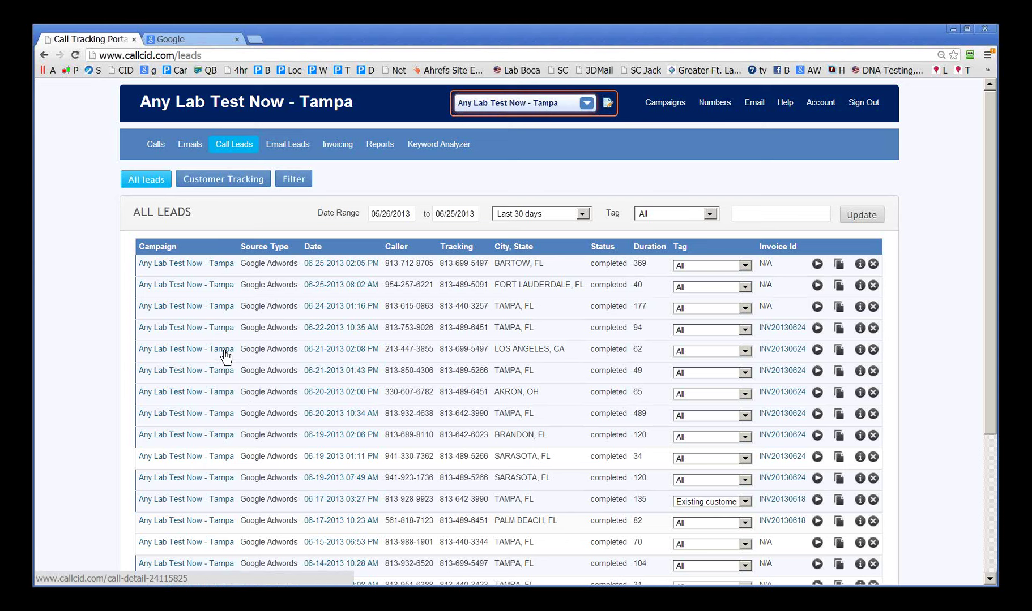
- Open the invoicing settings and choose Weekly as the invoice creation frequency
mouse_move(335, 149)
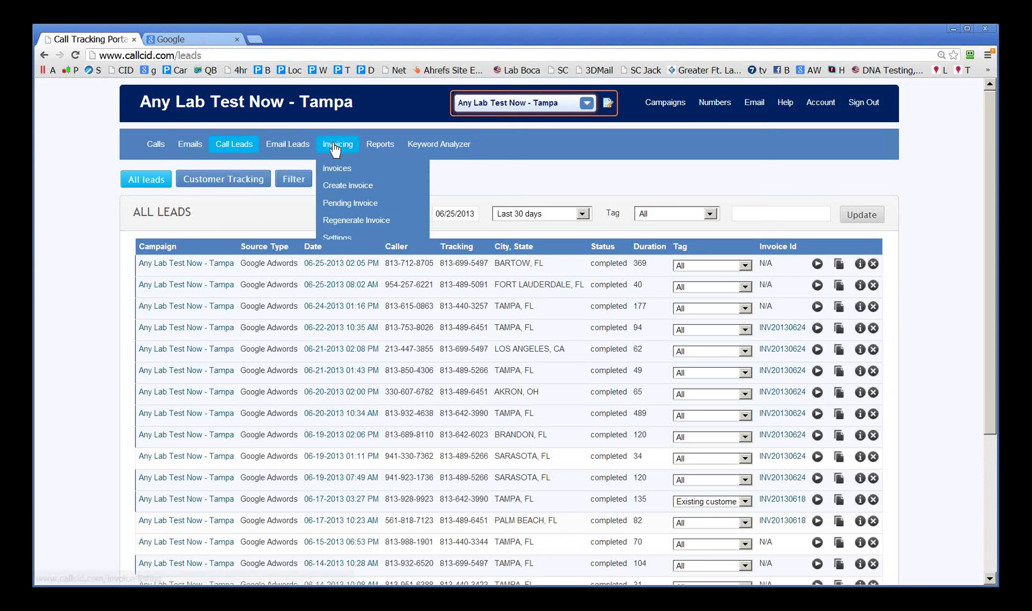
left_click(337, 238)
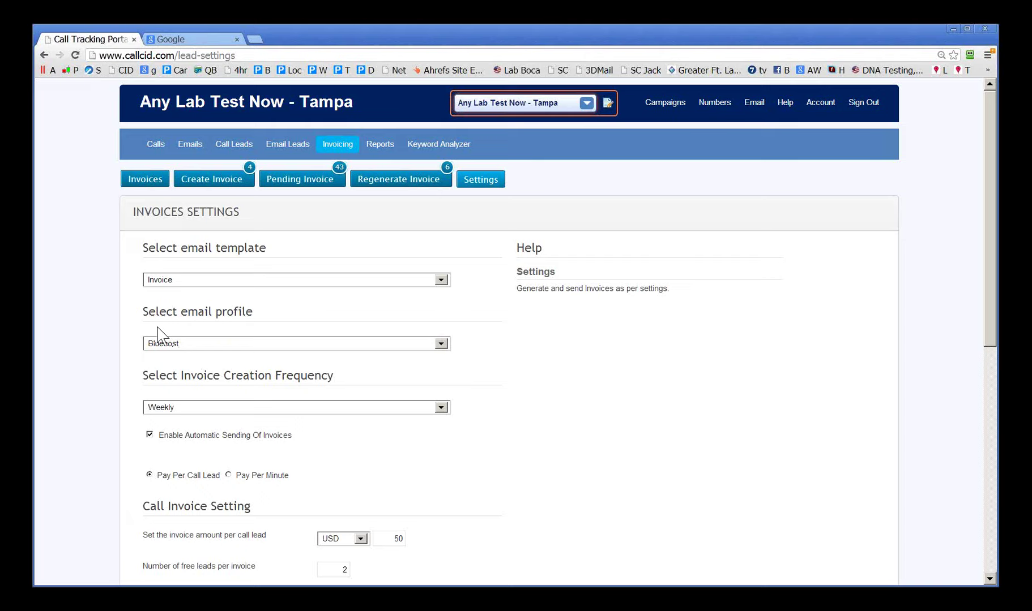
scroll(136, 356, "down", 1)
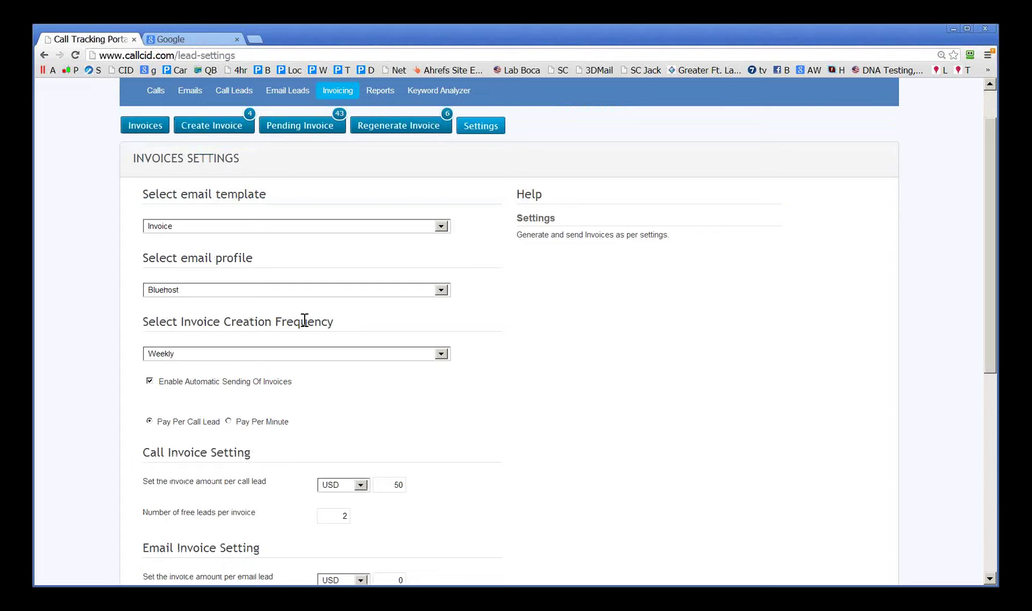
left_click(440, 355)
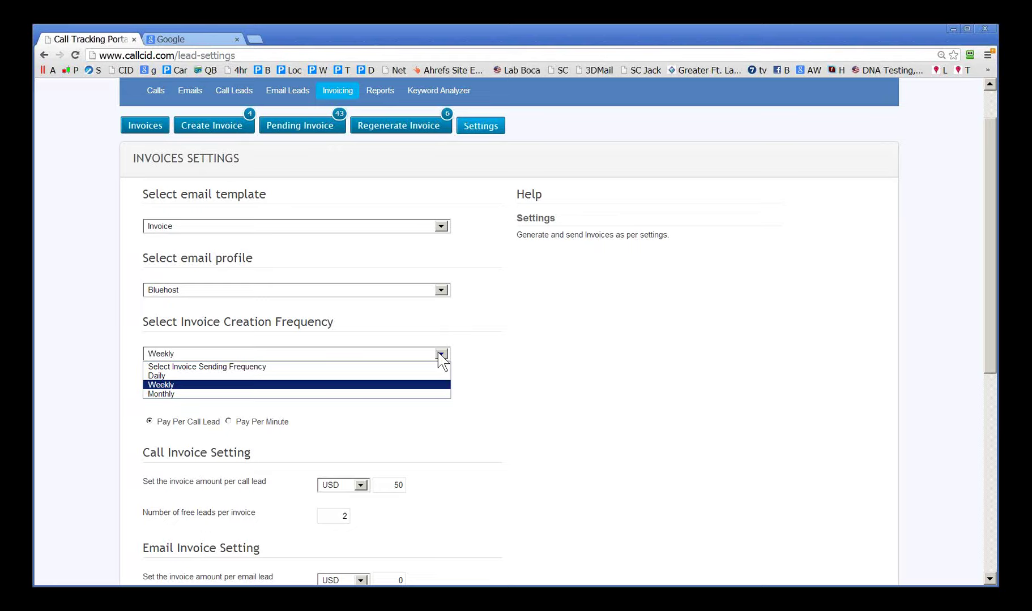
left_click(182, 386)
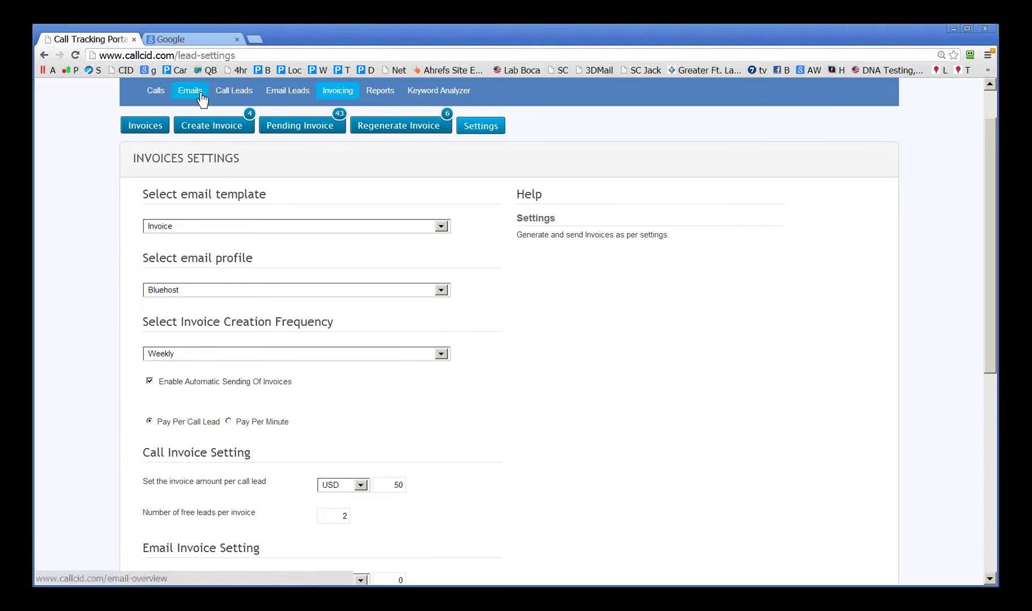
- Go back to all call leads and look through the list with its invoice IDs
mouse_move(224, 100)
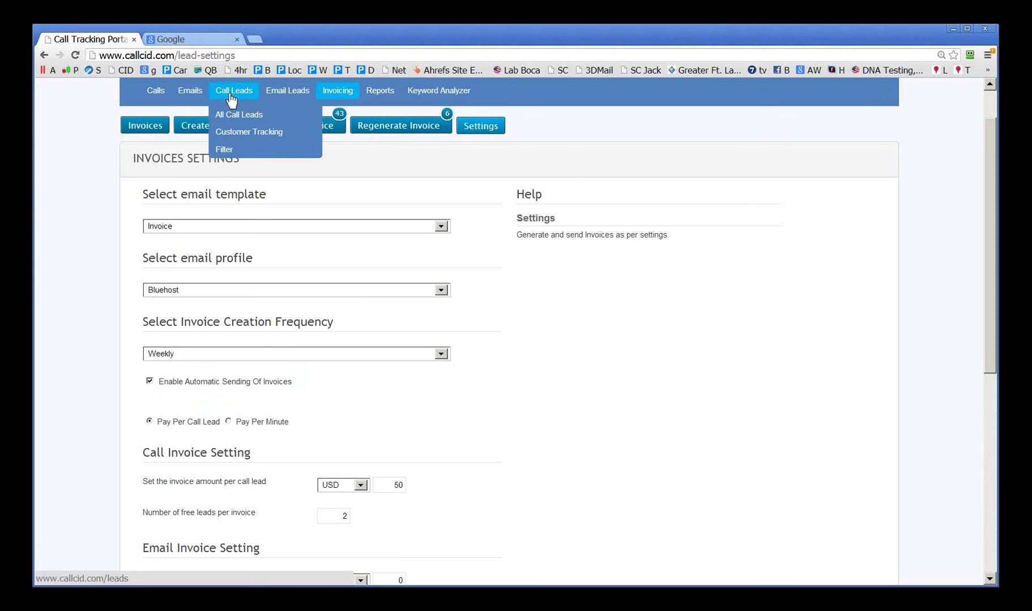
left_click(229, 116)
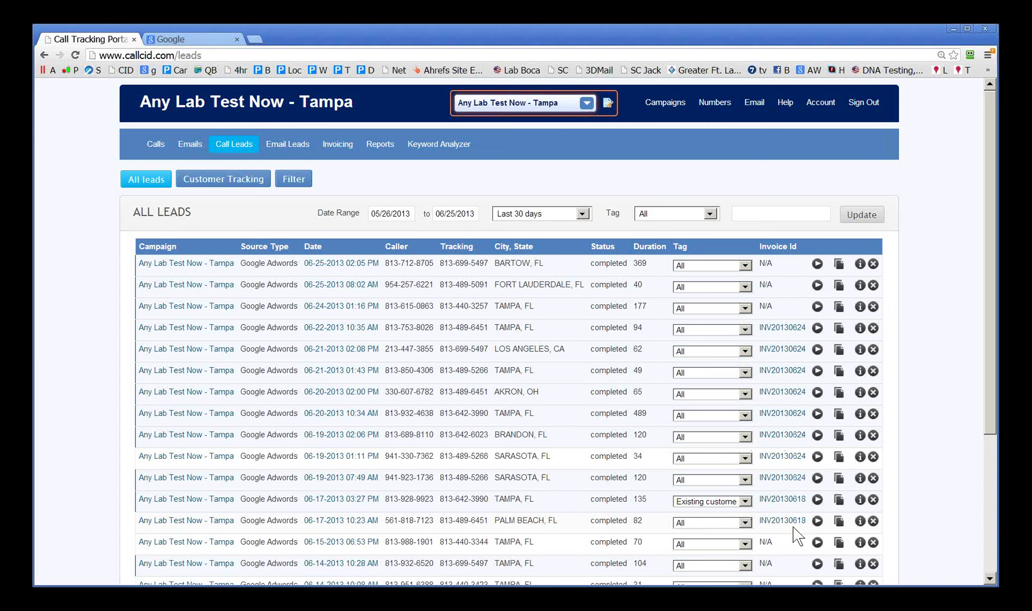
scroll(810, 498, "down", 2)
scroll(787, 439, "up", 2)
- View the list of all campaigns and open the Any Lab Test Now - Tampa campaign for editing
mouse_move(665, 103)
left_click(670, 147)
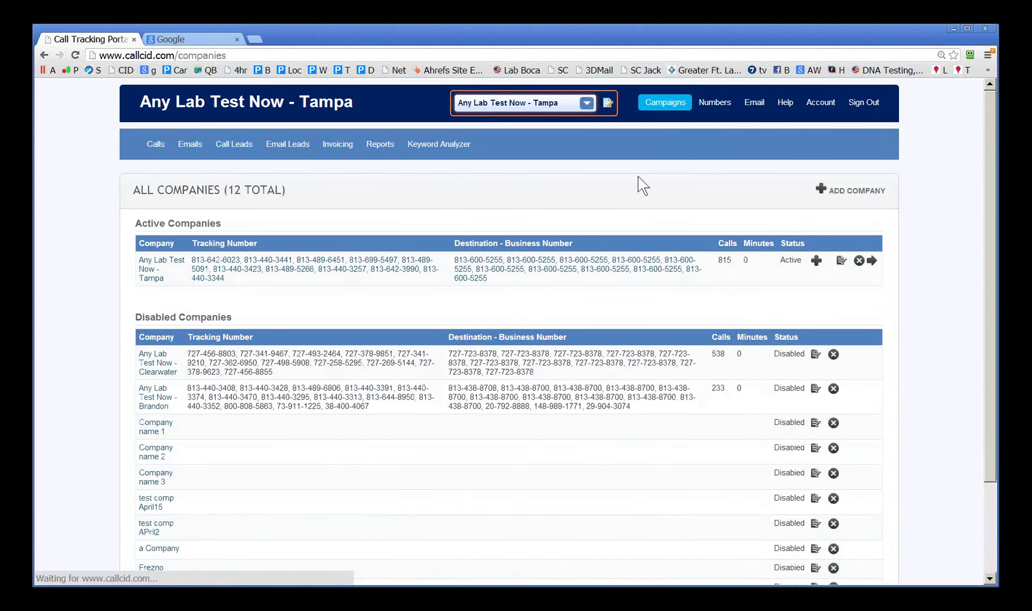
mouse_move(654, 106)
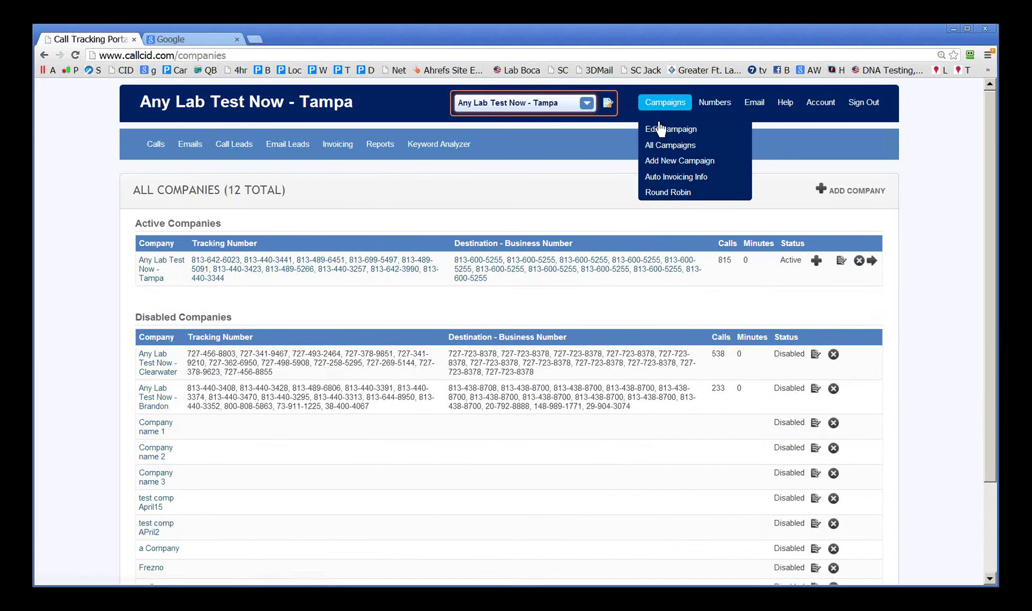
left_click(663, 130)
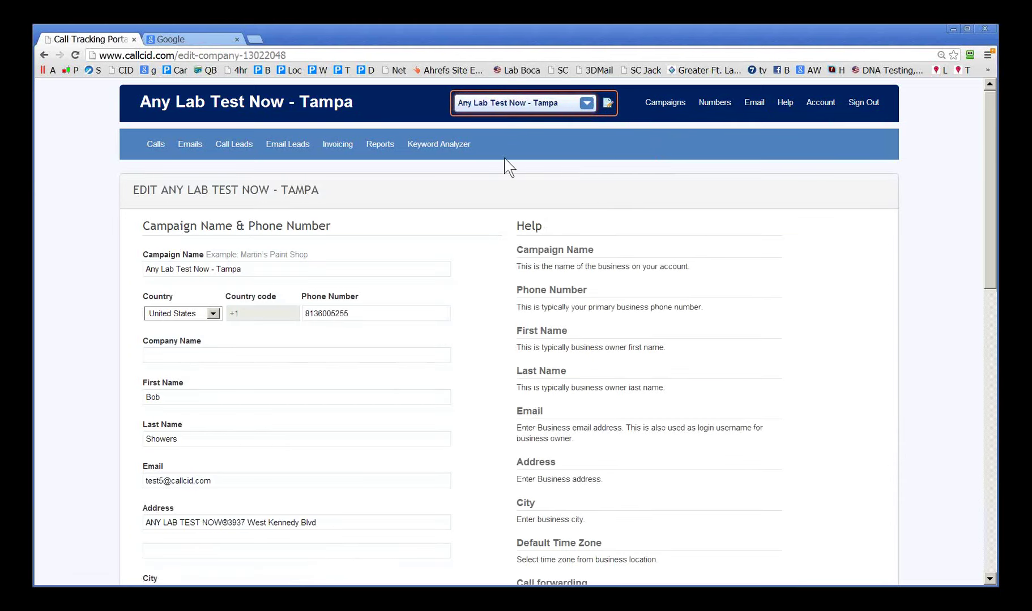
triple_click(320, 191)
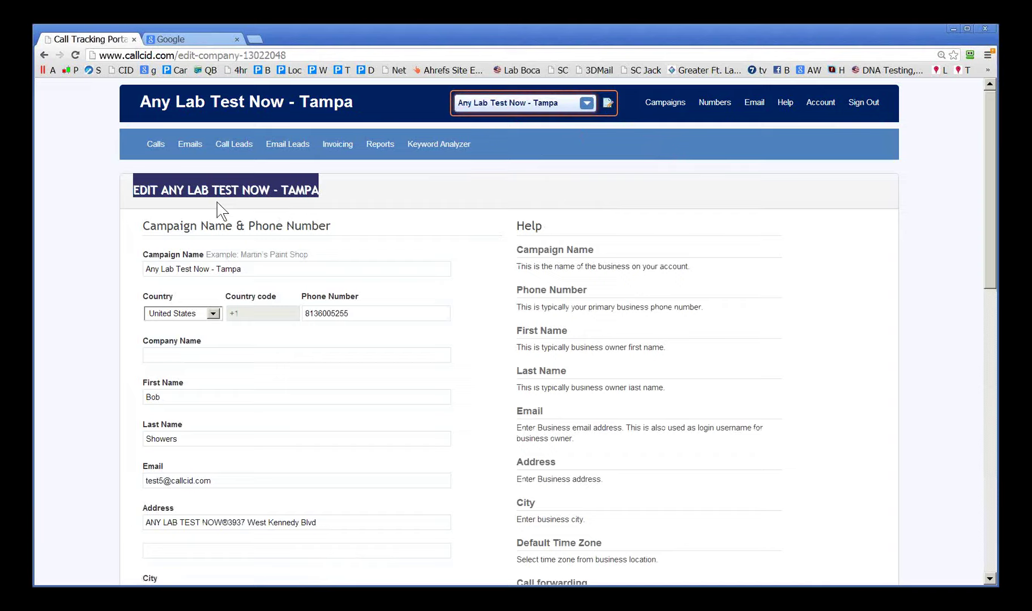
left_click(300, 194)
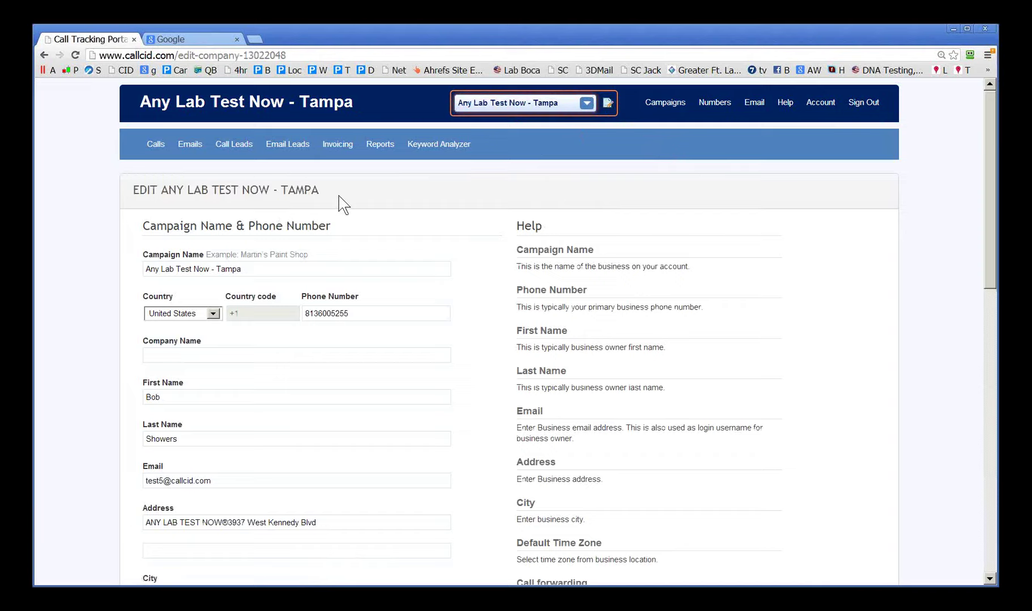
- View the list of all tracking numbers and the overview of round robins
mouse_move(701, 104)
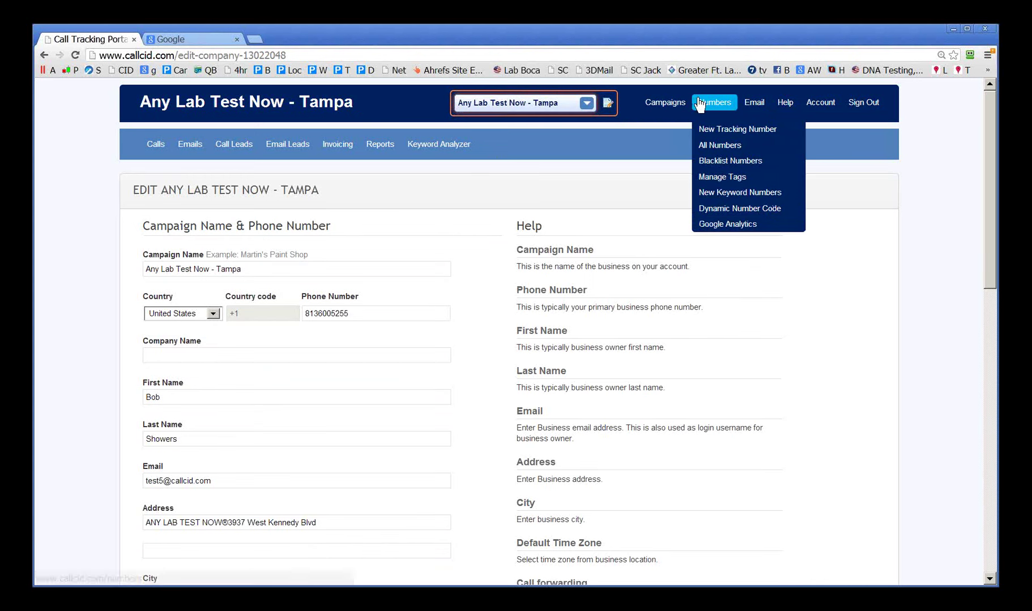
left_click(711, 146)
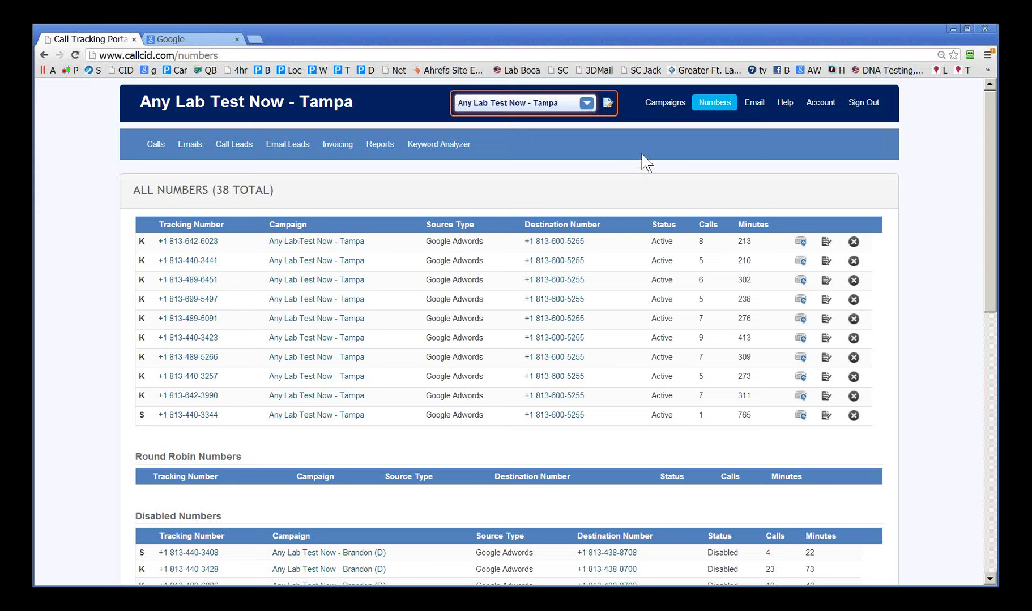
mouse_move(665, 113)
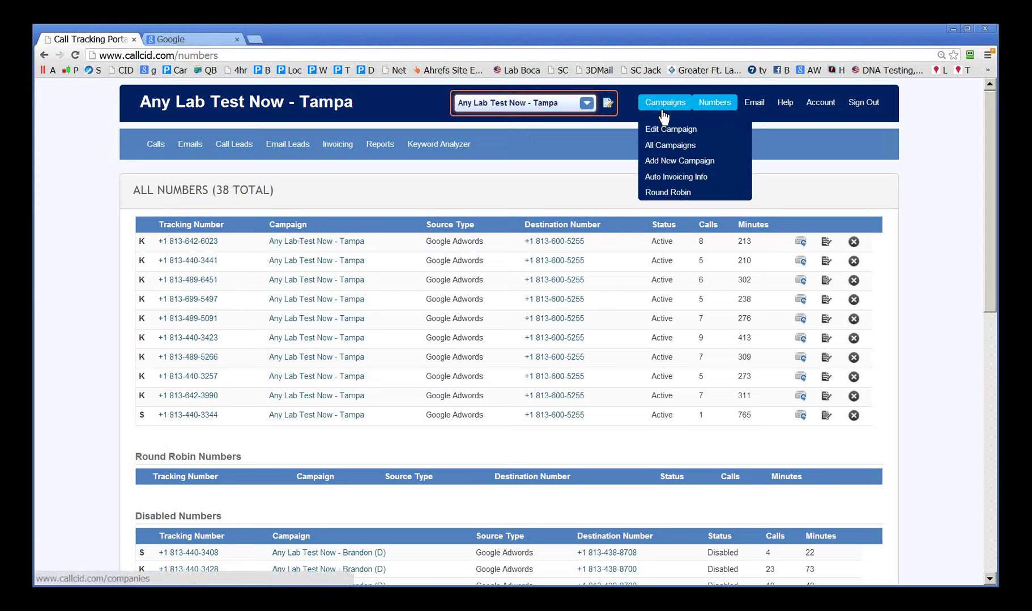
left_click(667, 192)
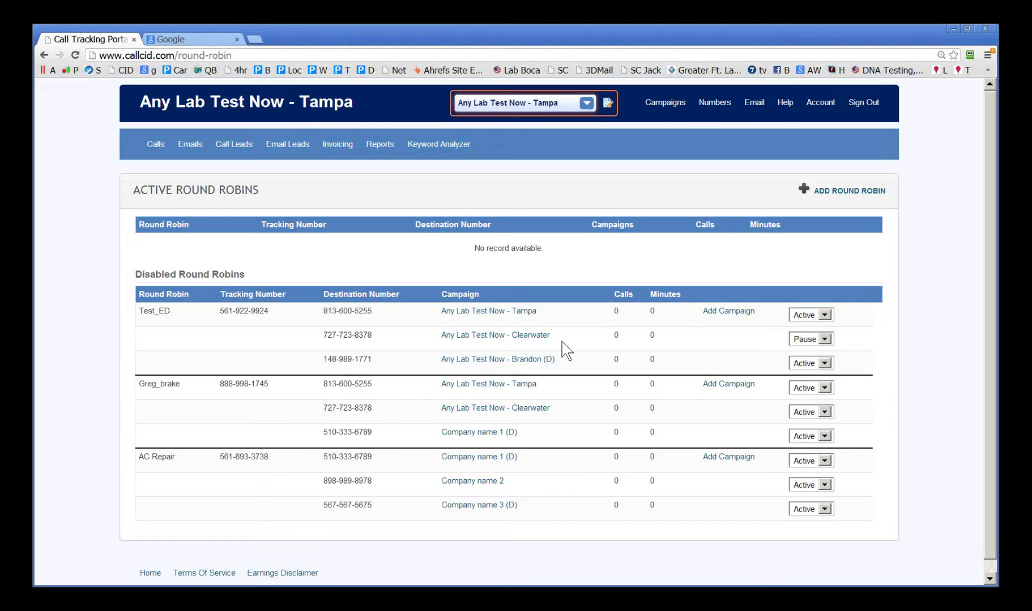
- Open the configuration of the first active tracking number in the list of all numbers
mouse_move(715, 103)
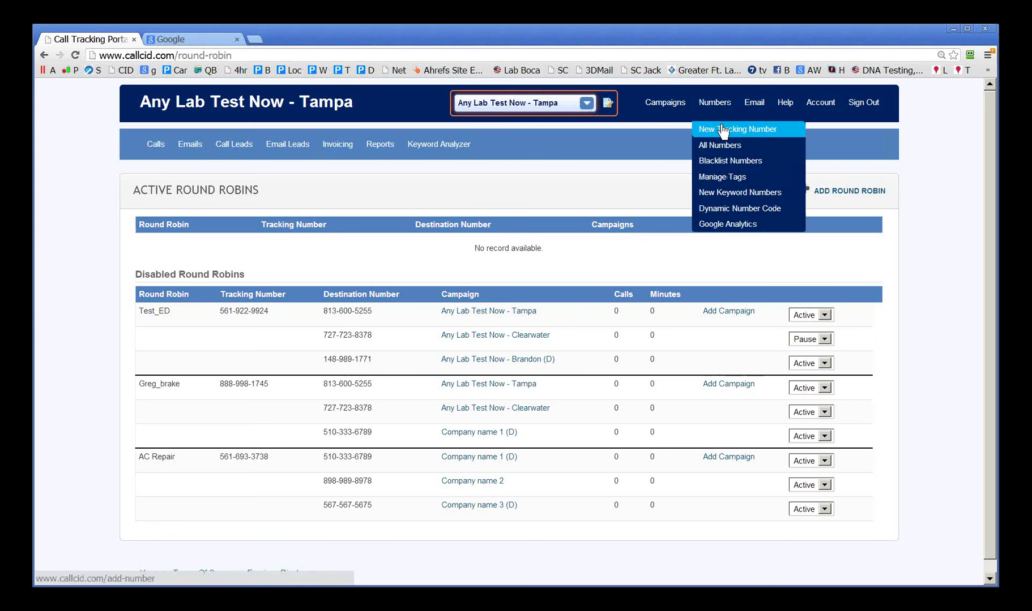
left_click(723, 131)
mouse_move(743, 114)
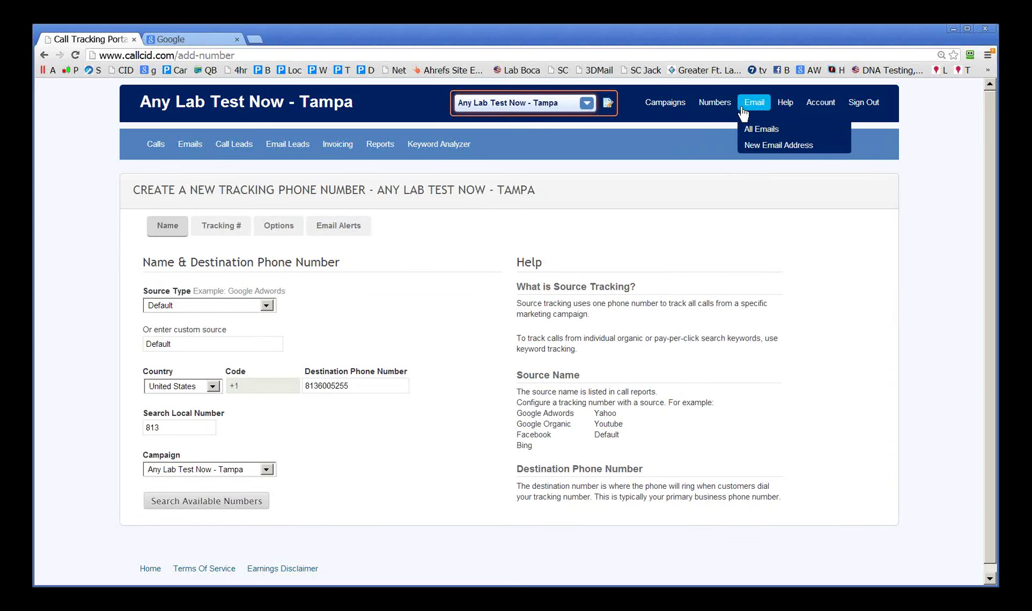
left_click(722, 146)
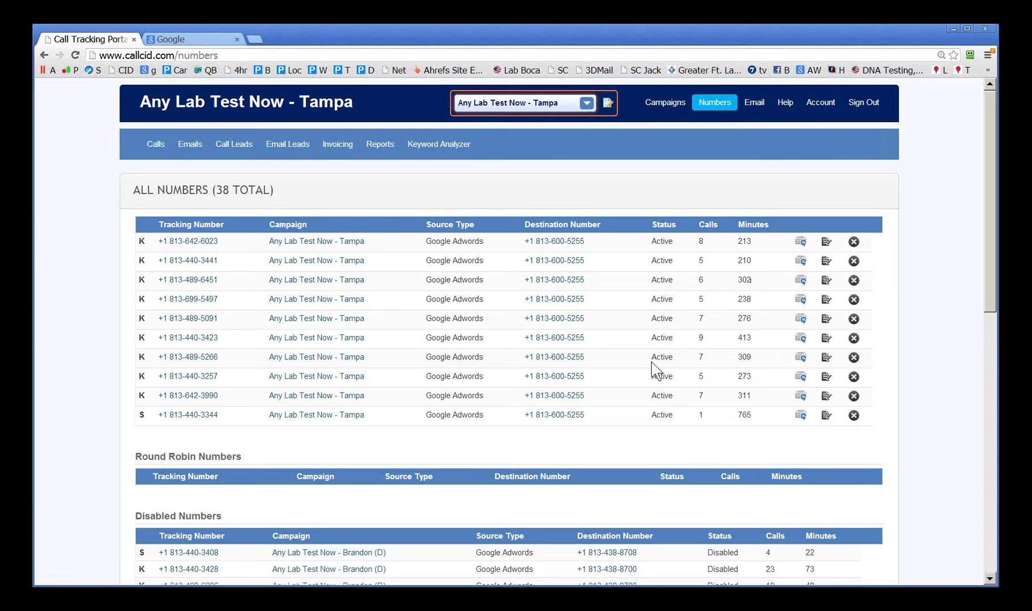
left_click(827, 245)
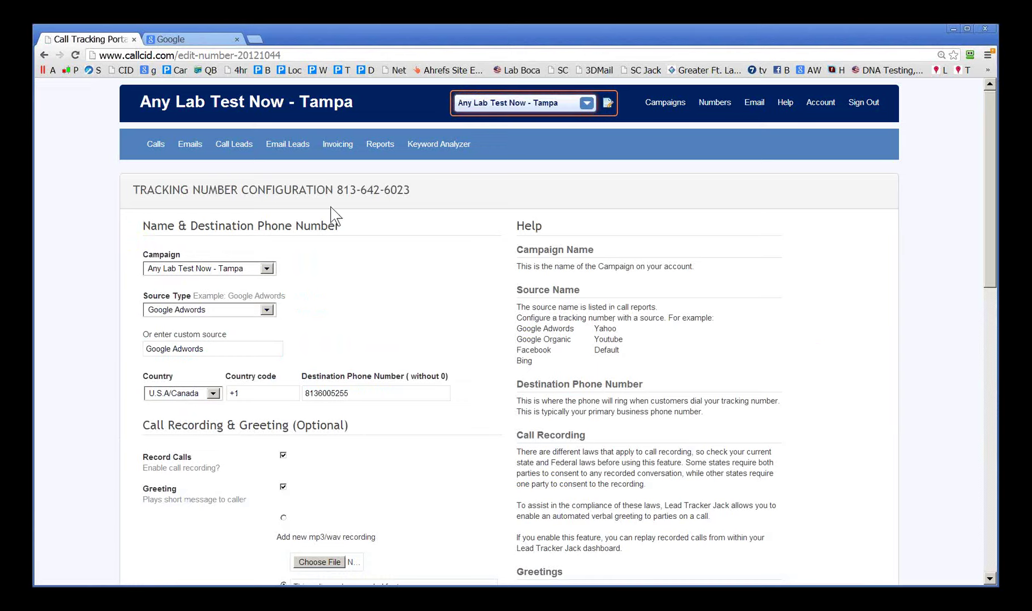
- Check the campaign choices for the tracking number and open the Any Lab Test Now - Tampa campaign for editing
left_click(268, 268)
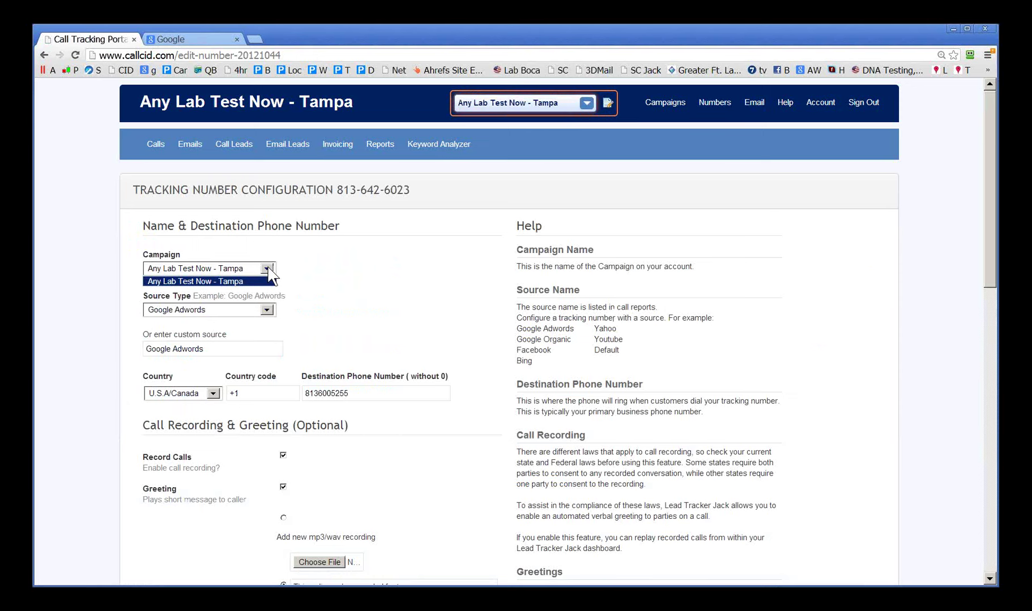
left_click(268, 268)
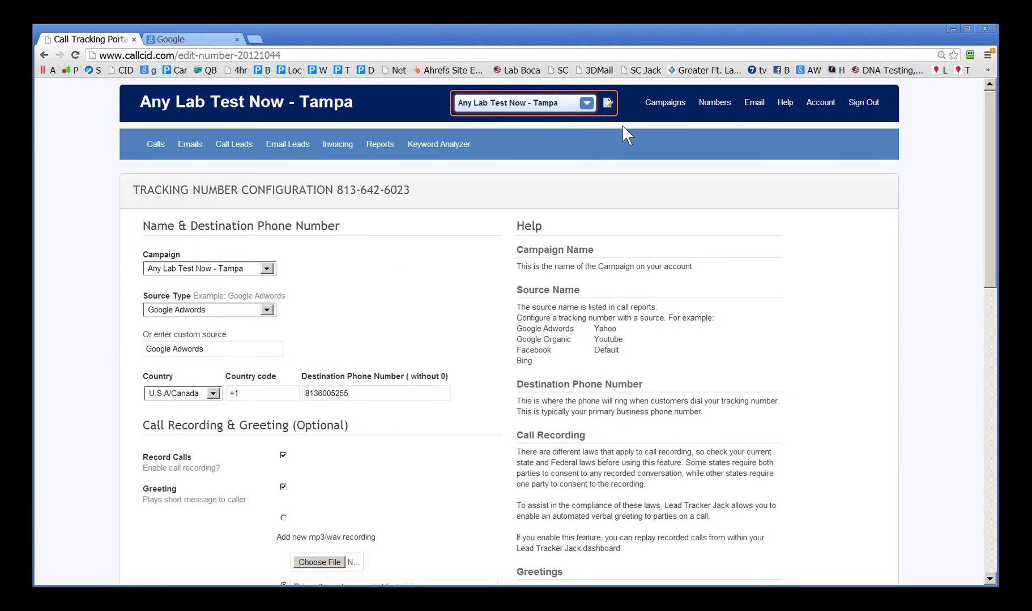
left_click(608, 103)
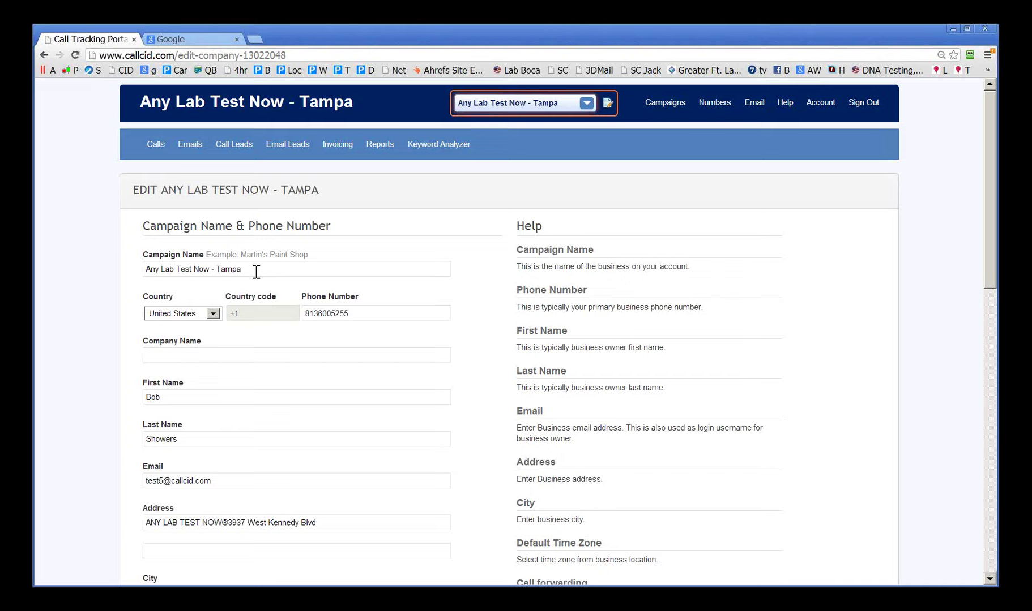
- View the list of all numbers and look through its active, round robin and disabled sections
mouse_move(705, 110)
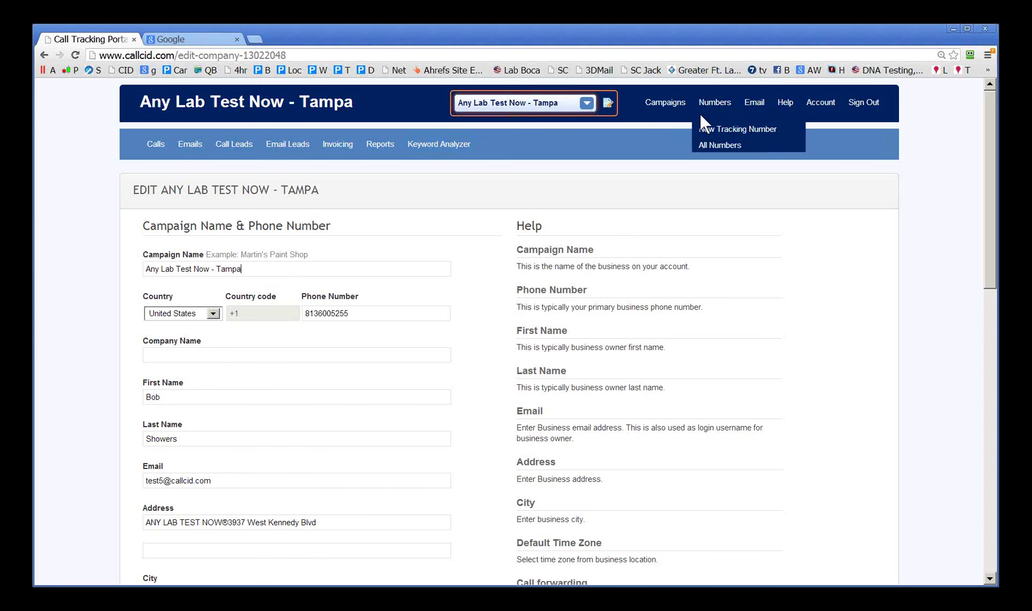
left_click(705, 146)
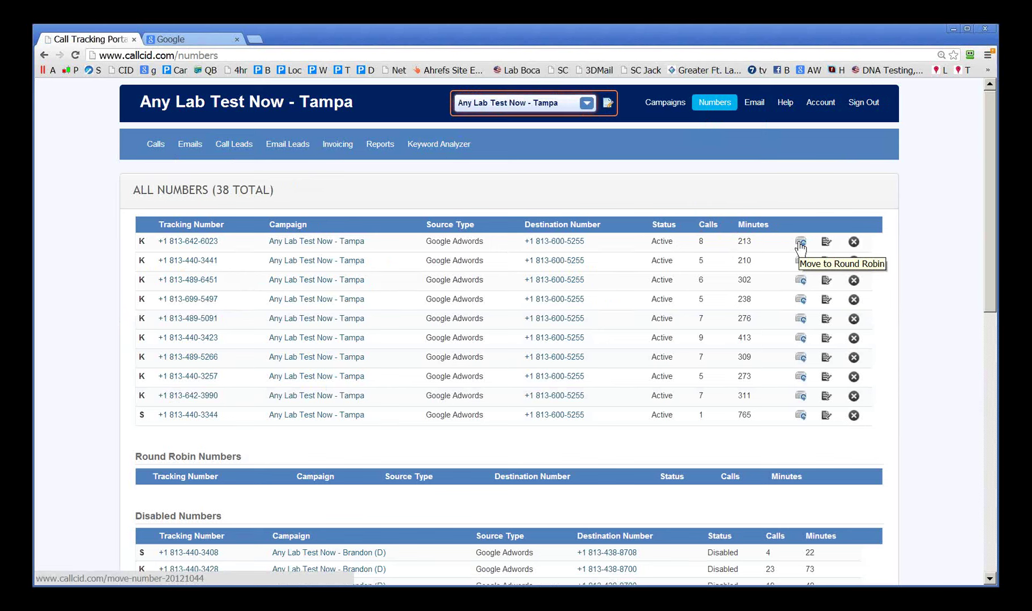
scroll(800, 246, "down", 1)
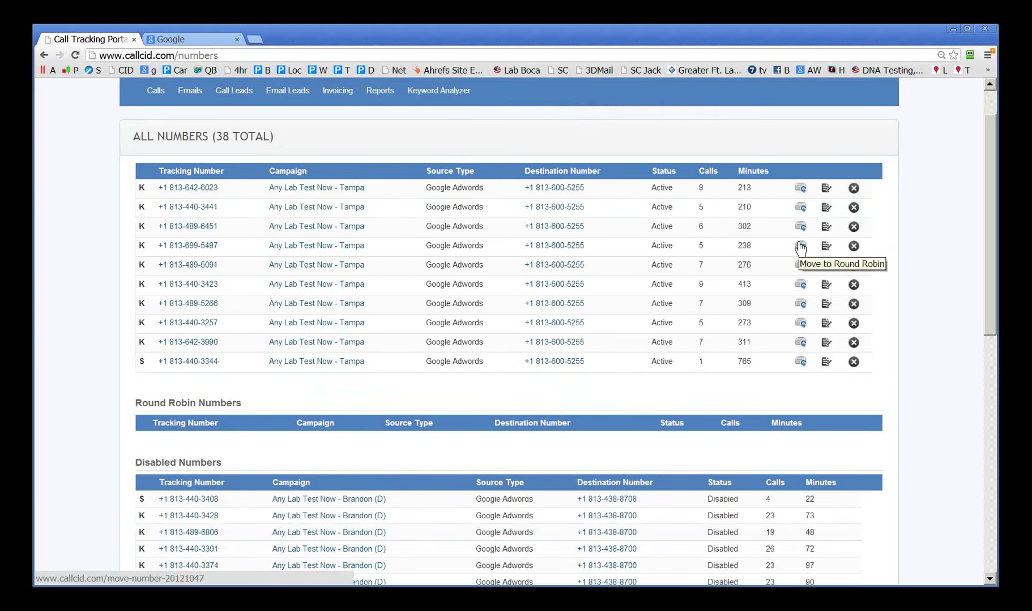
scroll(800, 247, "down", 5)
scroll(800, 248, "up", 6)
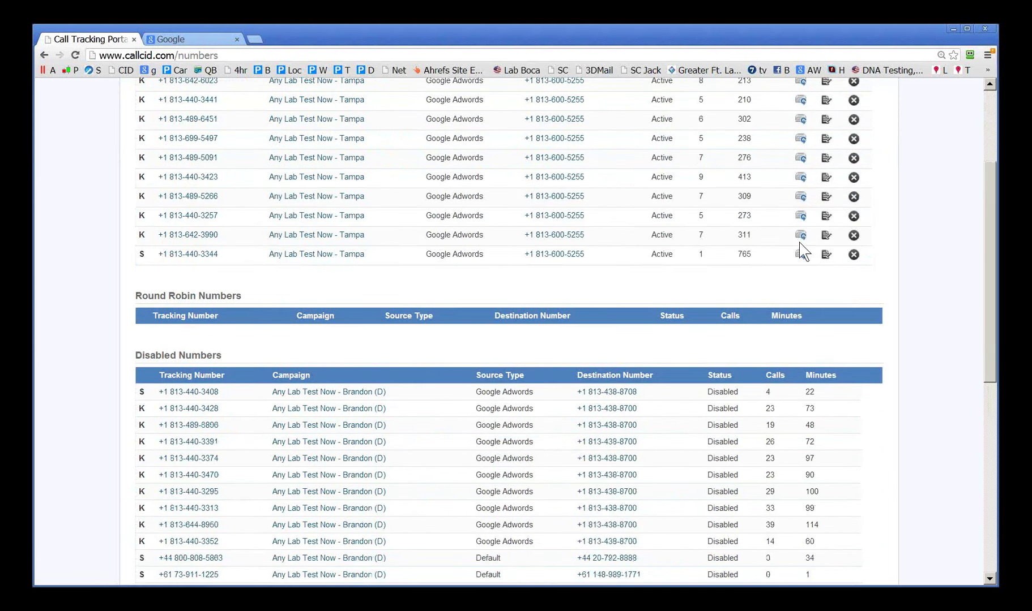
- View the round robin overview and highlight the tracking number of the Test_ED round robin
mouse_move(665, 102)
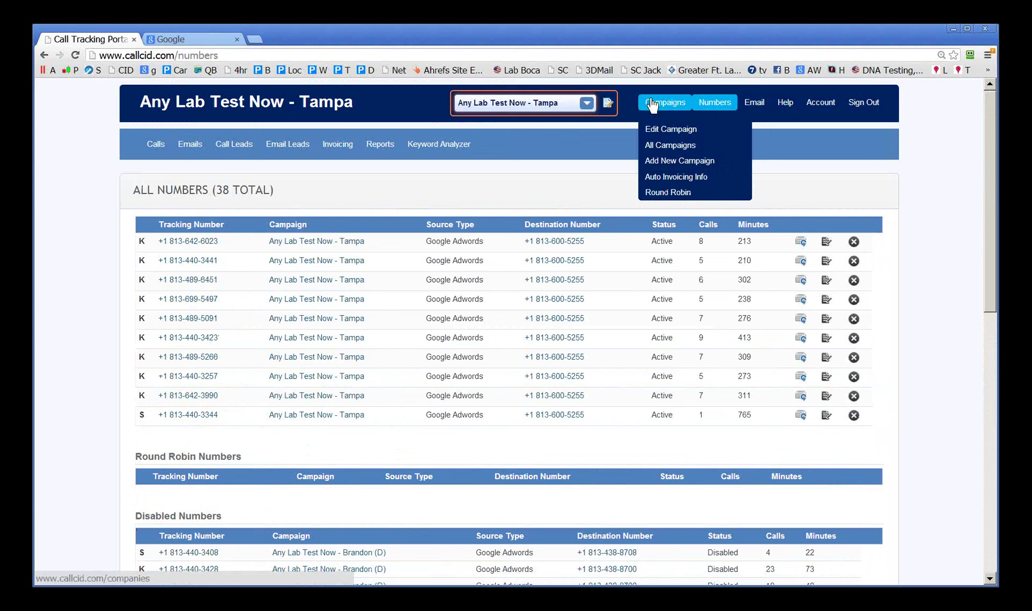
left_click(655, 195)
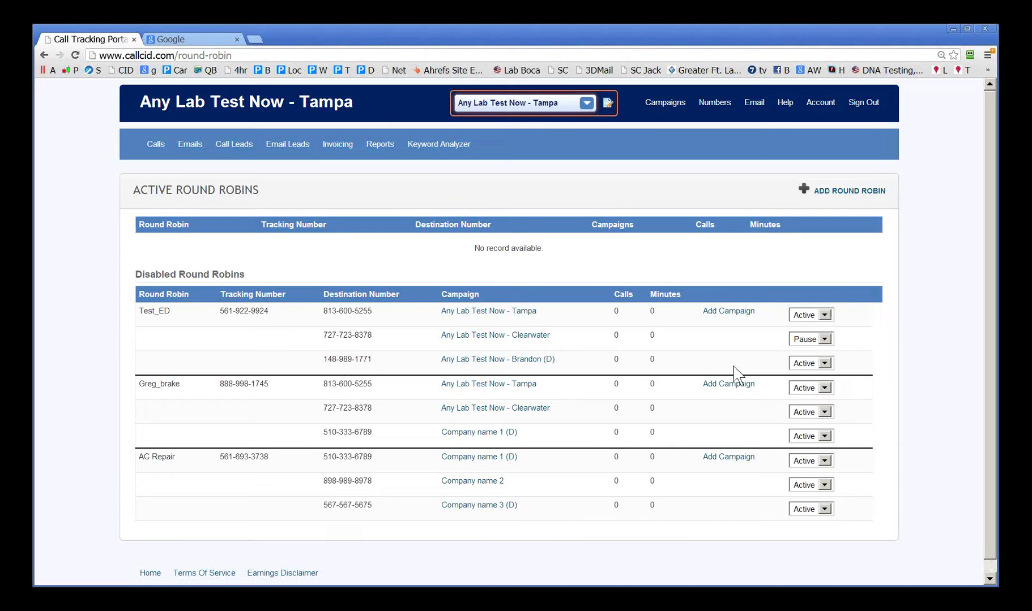
left_click_drag(275, 309, 219, 311)
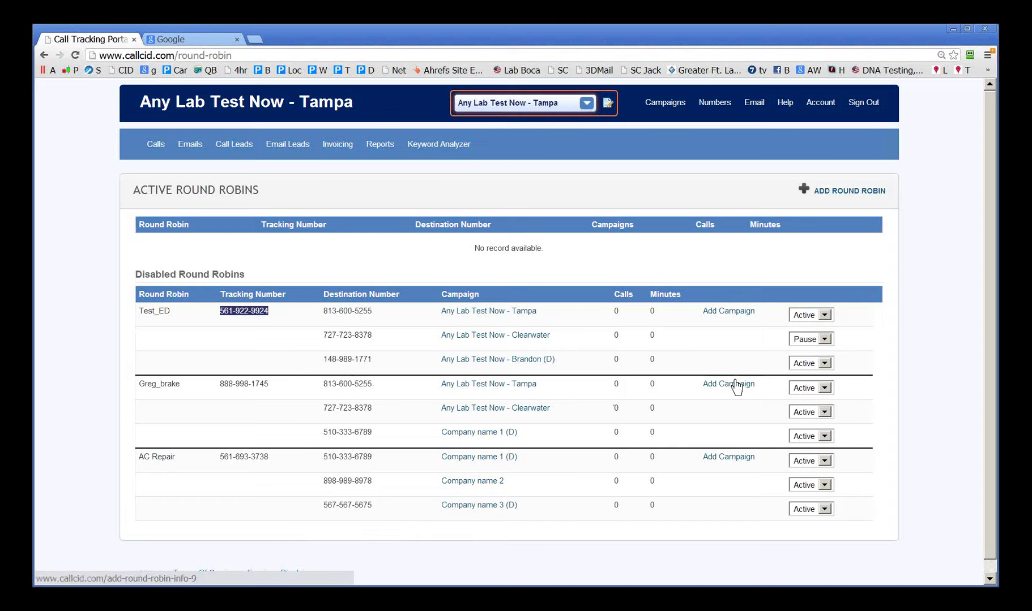
- Return to the list of all numbers and examine the tracking numbers around the Round Robin Numbers section
mouse_move(709, 116)
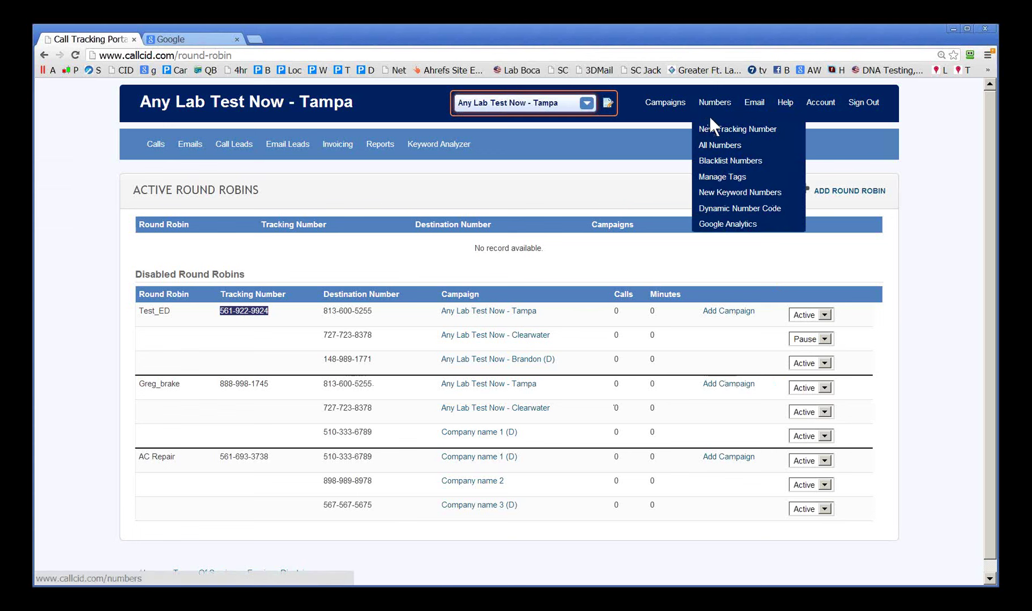
left_click(715, 146)
scroll(638, 253, "down", 3)
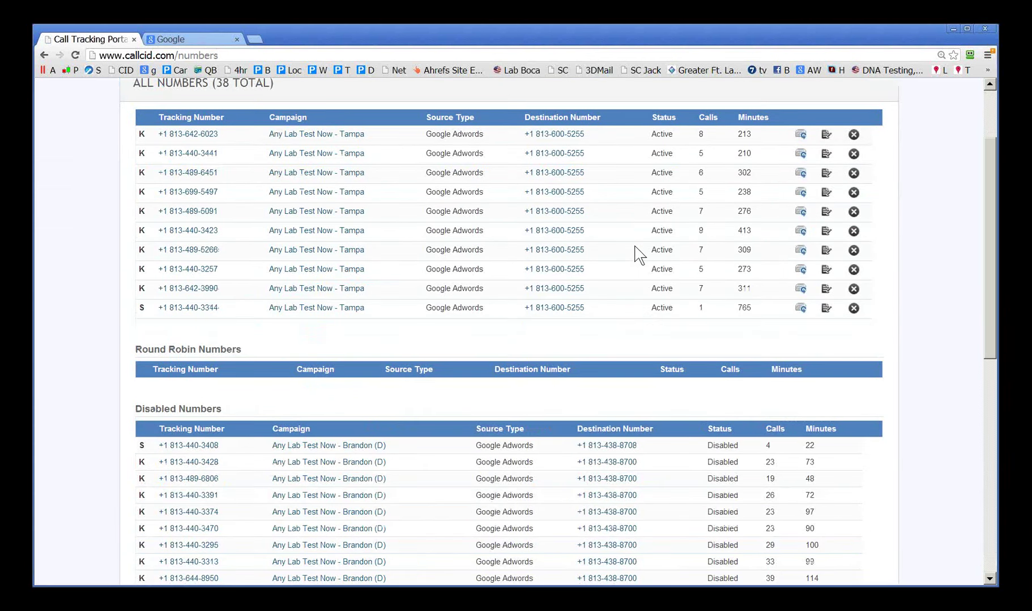
scroll(590, 371, "up", 2)
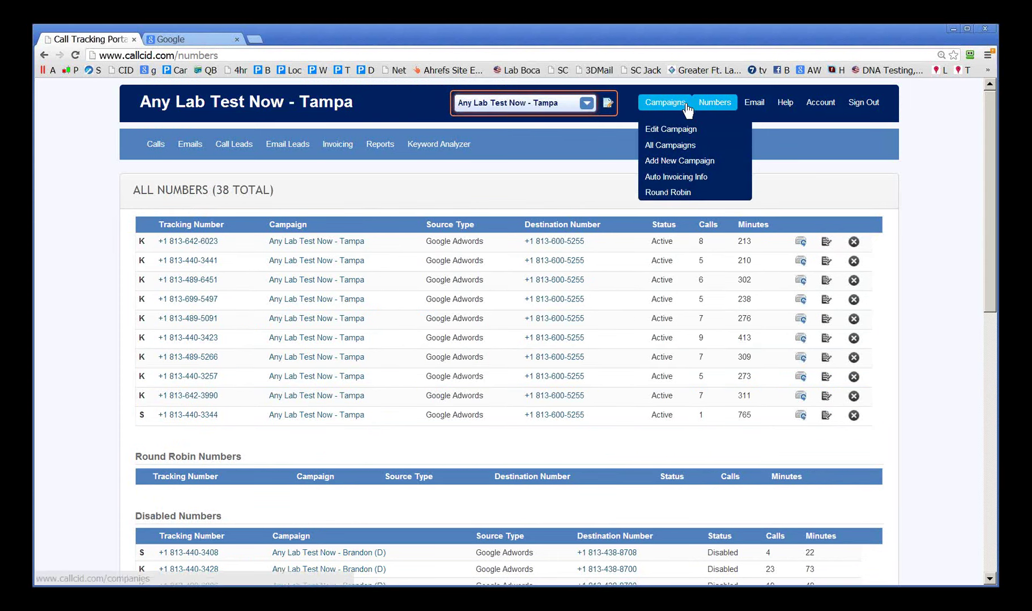
- Start a new round robin number and search for available United States numbers nearest to 561
mouse_move(665, 107)
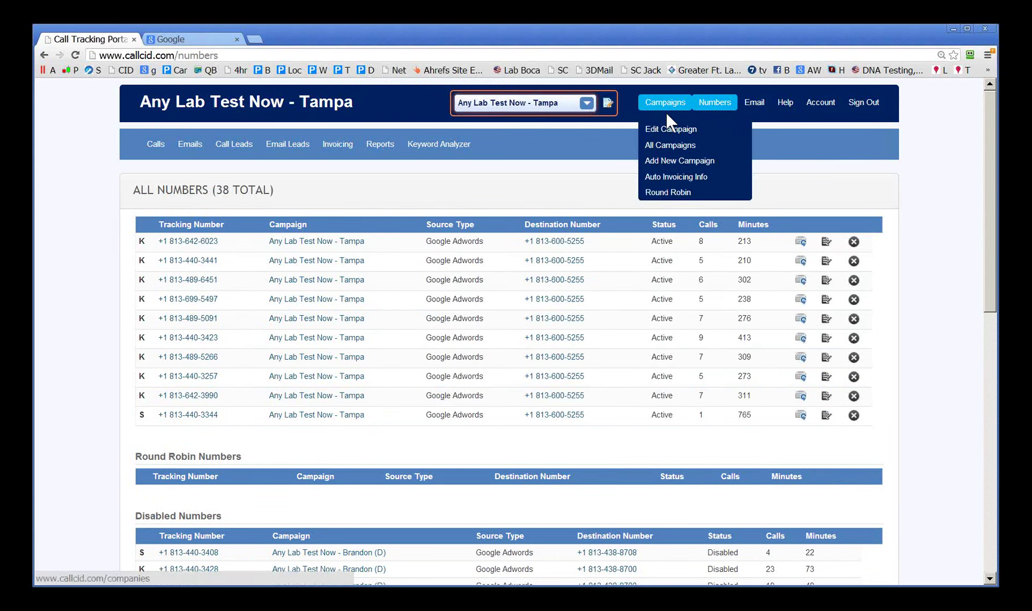
left_click(679, 193)
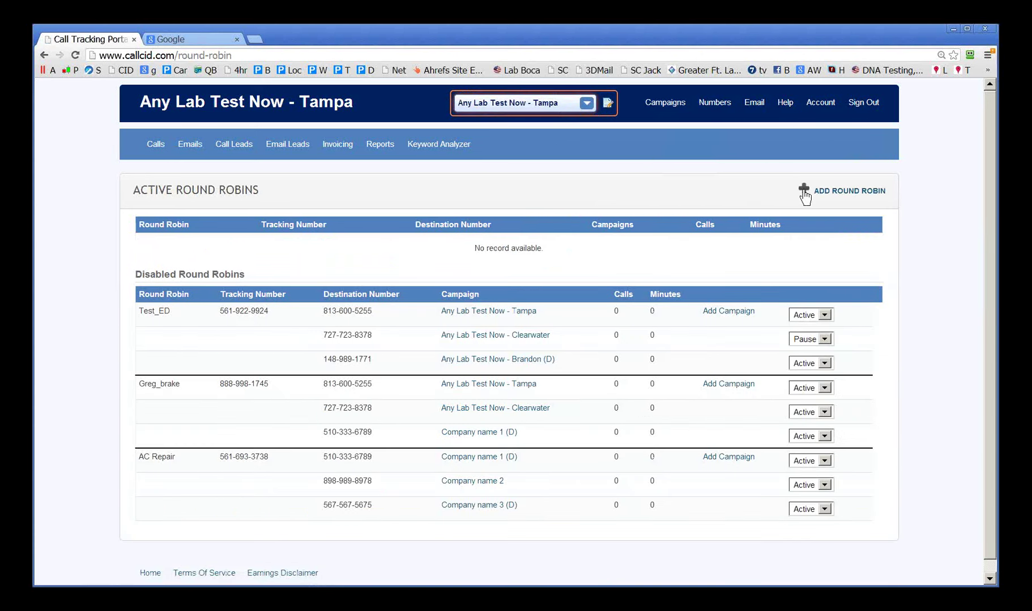
left_click(835, 192)
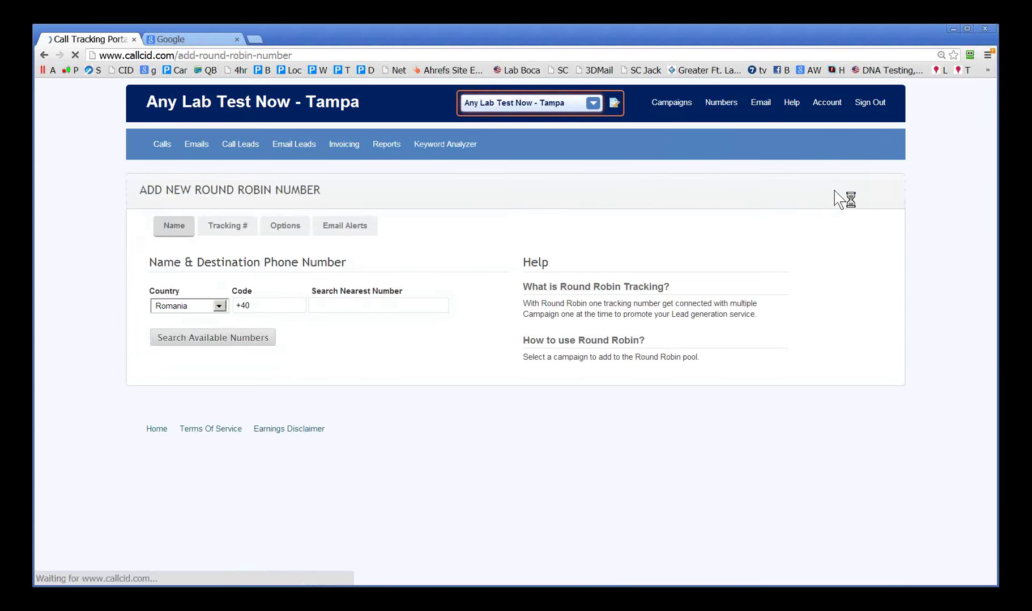
left_click(221, 308)
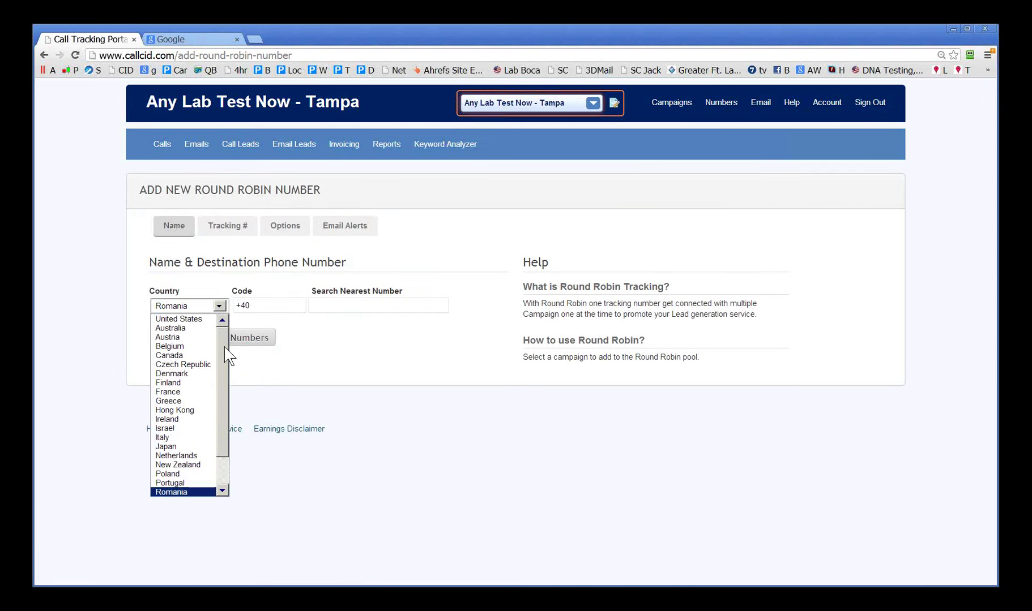
left_click(189, 319)
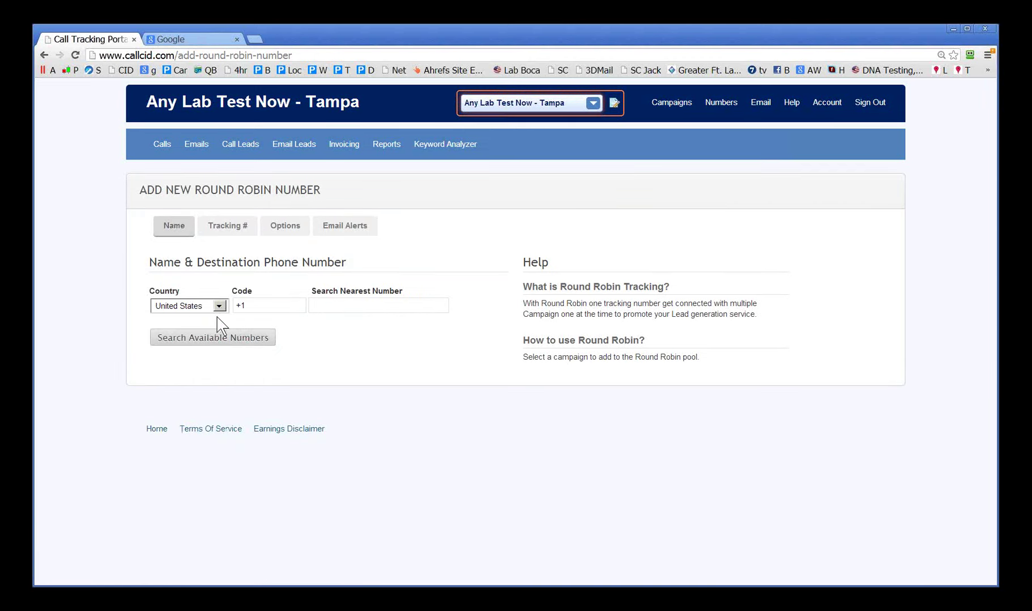
left_click(334, 302)
type("561")
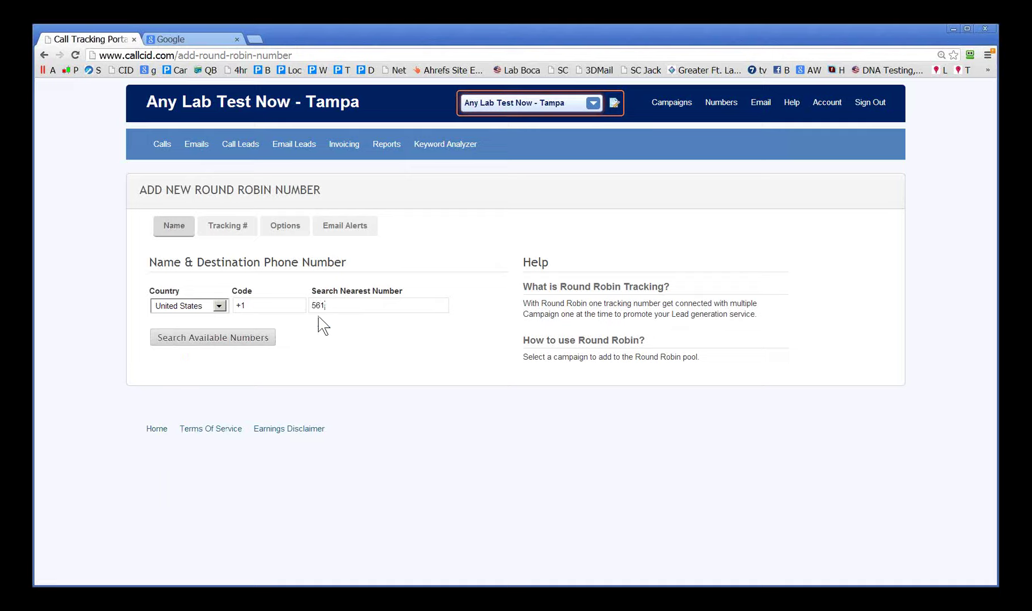
left_click(219, 340)
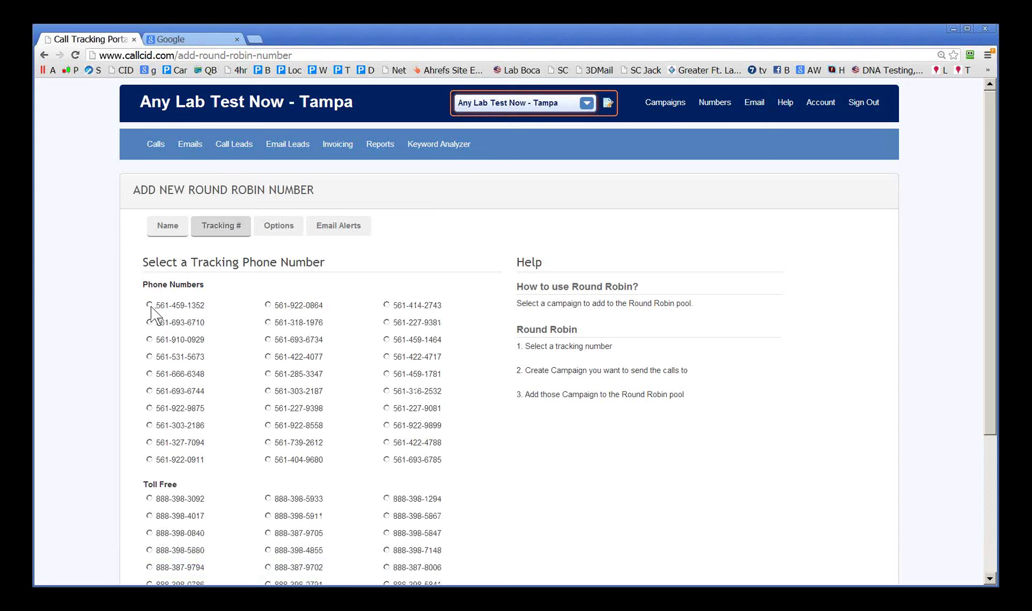
- Select the first listed 561 phone number as the tracking number and continue to the call options
left_click(150, 306)
scroll(153, 340, "down", 4)
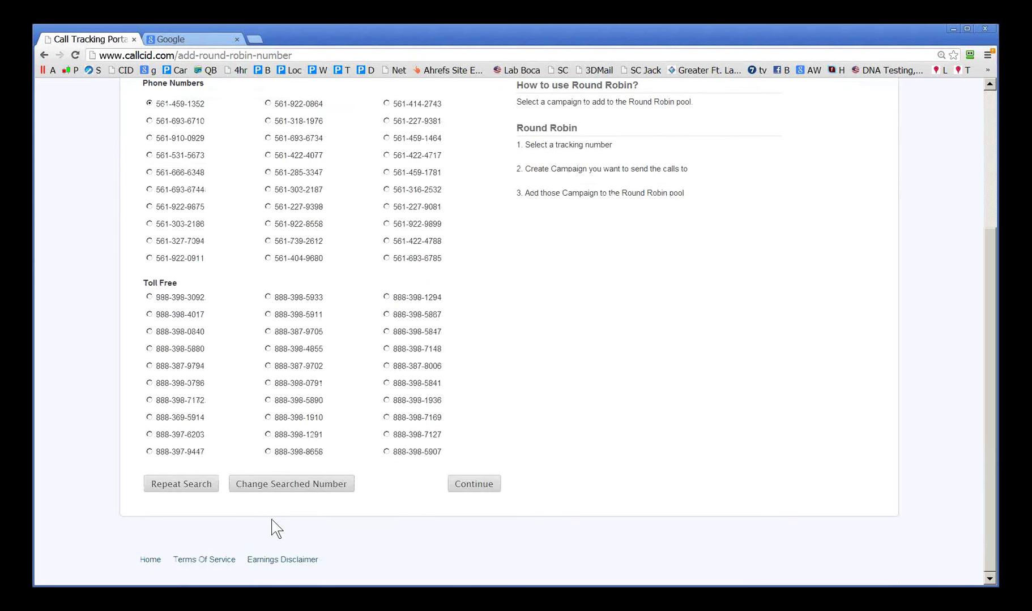
left_click(472, 486)
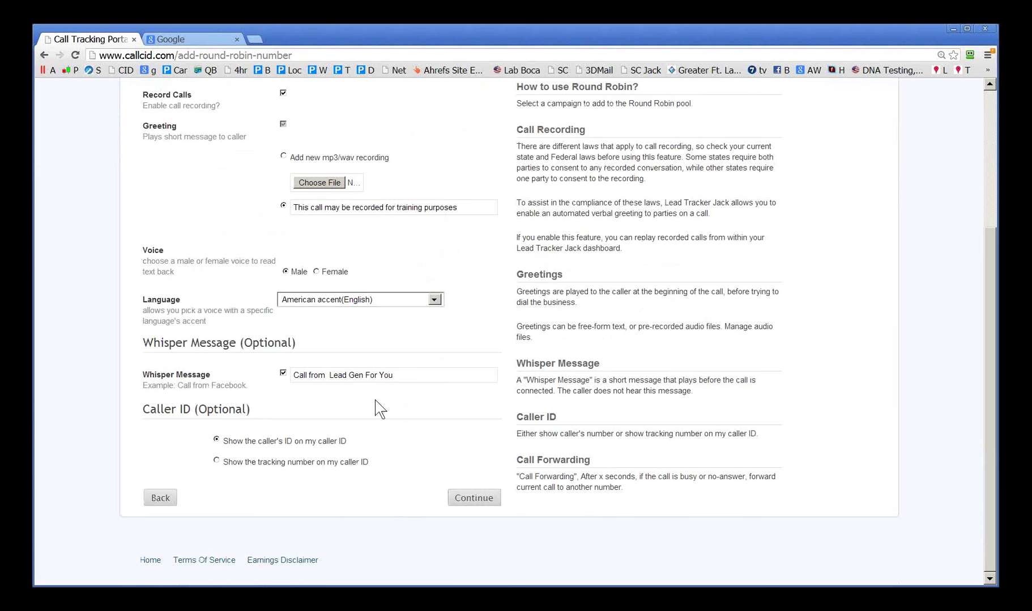
- Choose American accent(English) as the voice language and submit the new round robin number with the default email alerts
scroll(375, 400, "up", 3)
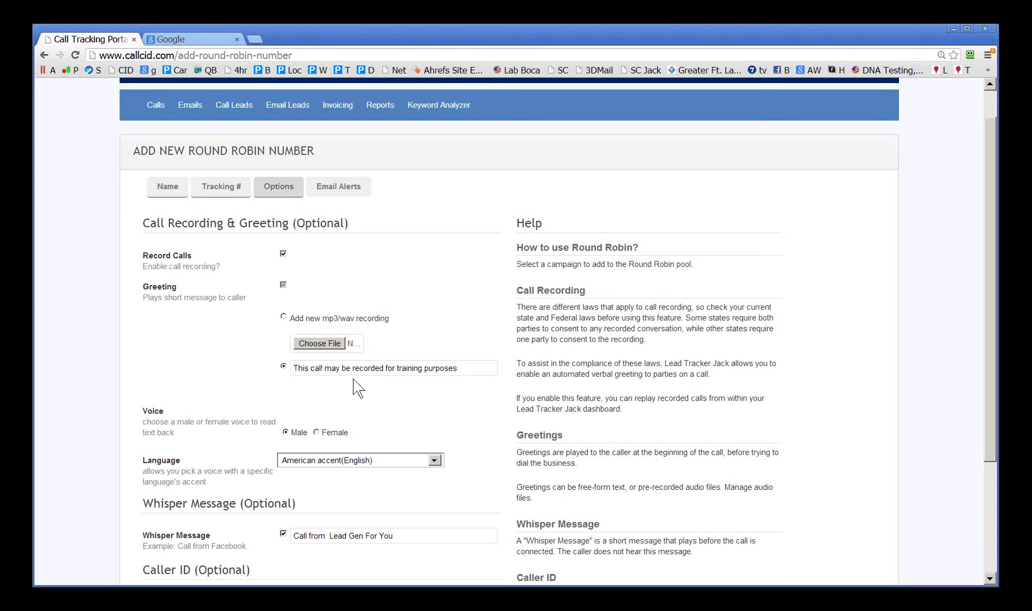
scroll(358, 414, "down", 1)
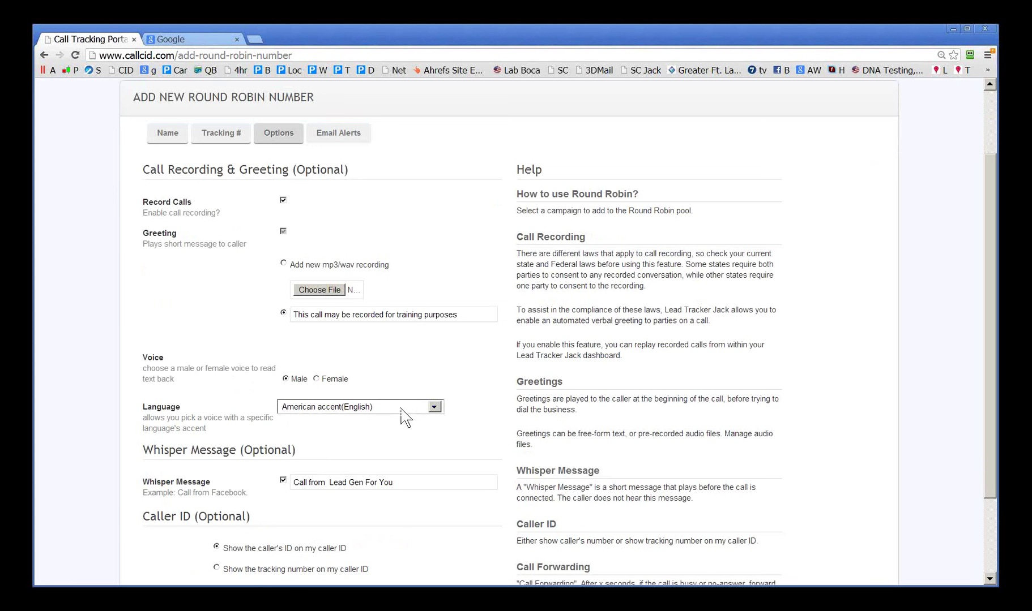
left_click(435, 407)
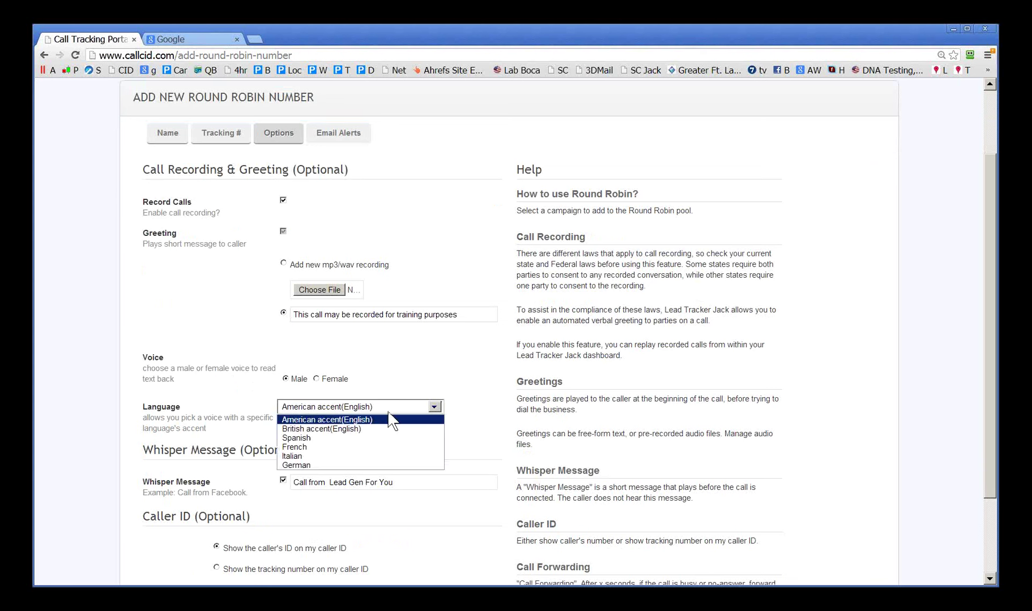
left_click(356, 420)
scroll(364, 430, "down", 2)
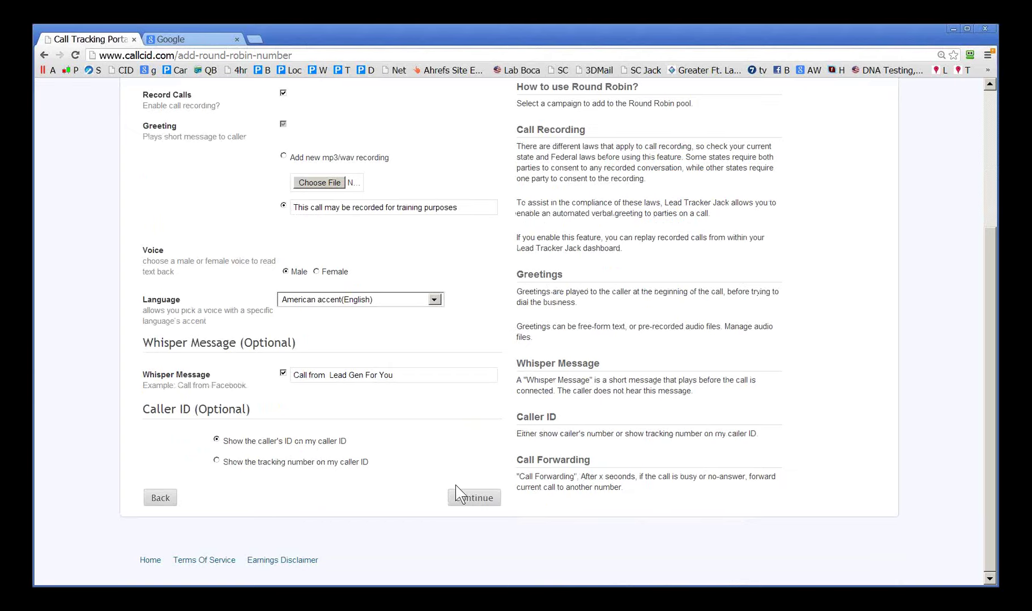
left_click(473, 501)
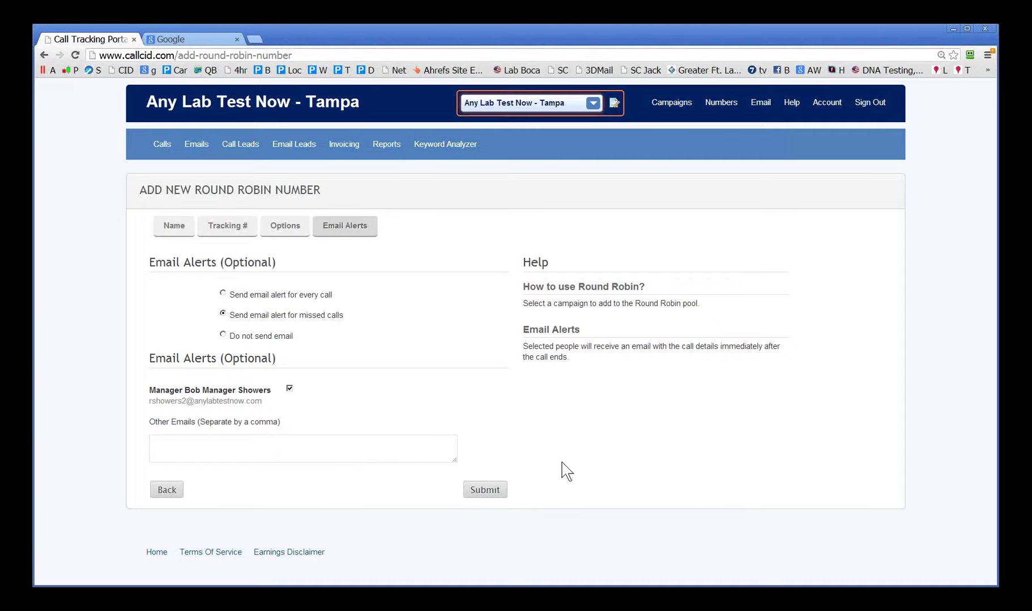
left_click(484, 491)
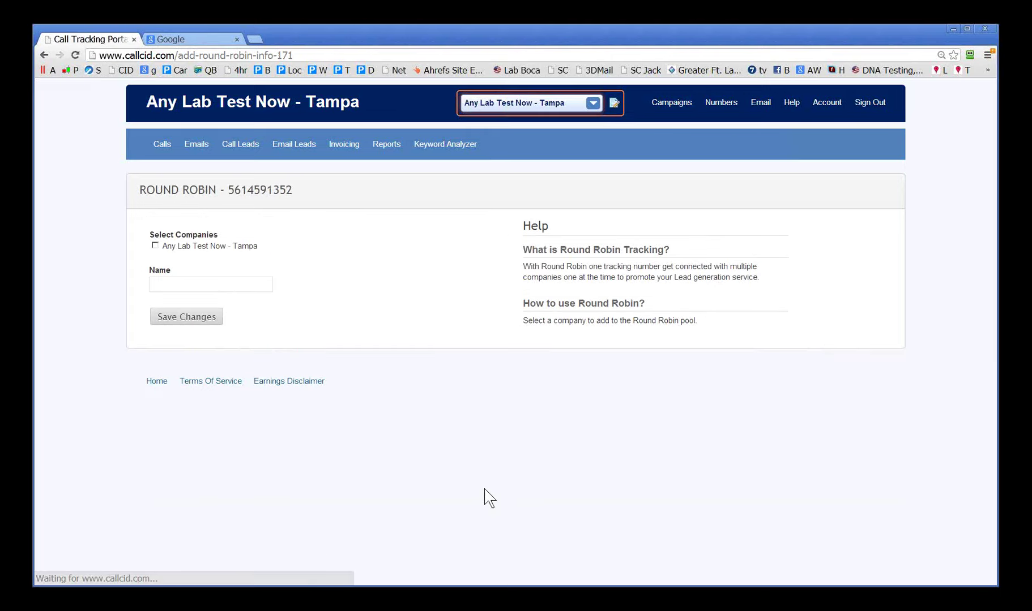
- Name the round robin Webinar, include the company Any Lab Test Now - Tampa, and save the changes
left_click(178, 289)
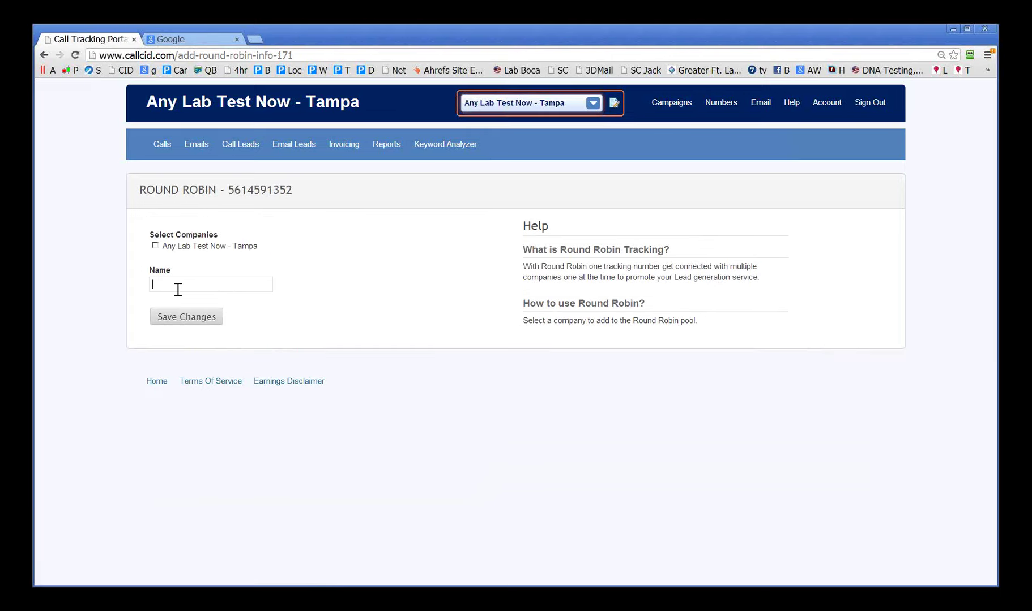
type("Webinar")
left_click(154, 246)
left_click(185, 326)
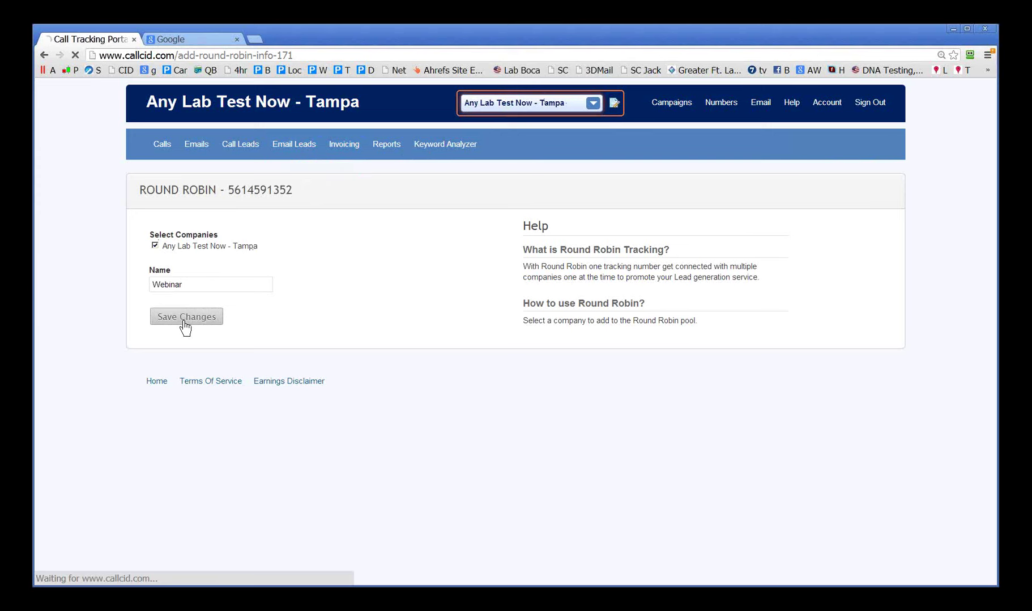
- Look over the active and disabled round robins, and find the Webinar number in the list of all numbers
scroll(294, 403, "down", 2)
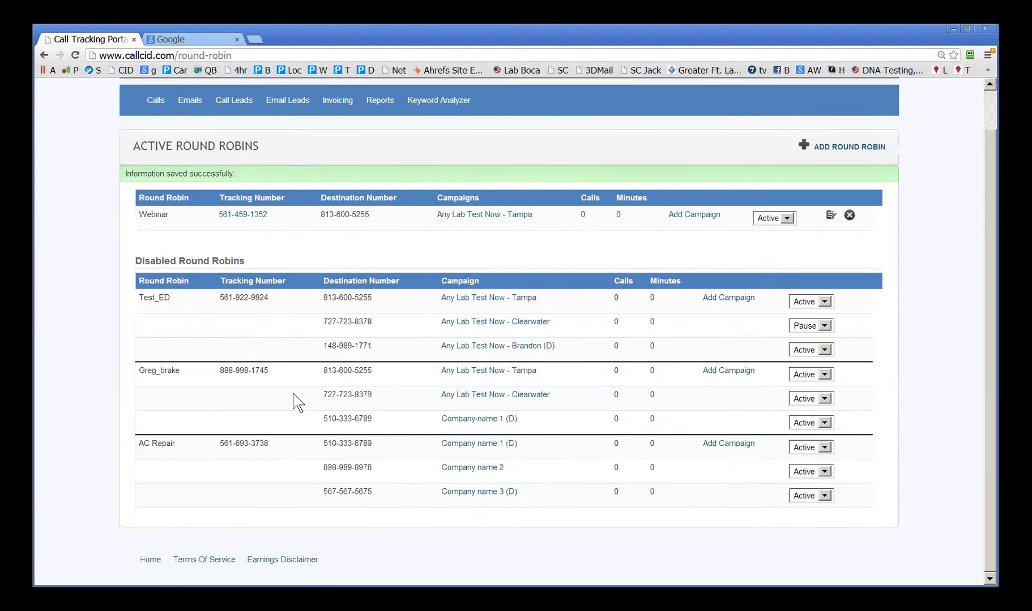
scroll(294, 403, "up", 2)
left_click(714, 104)
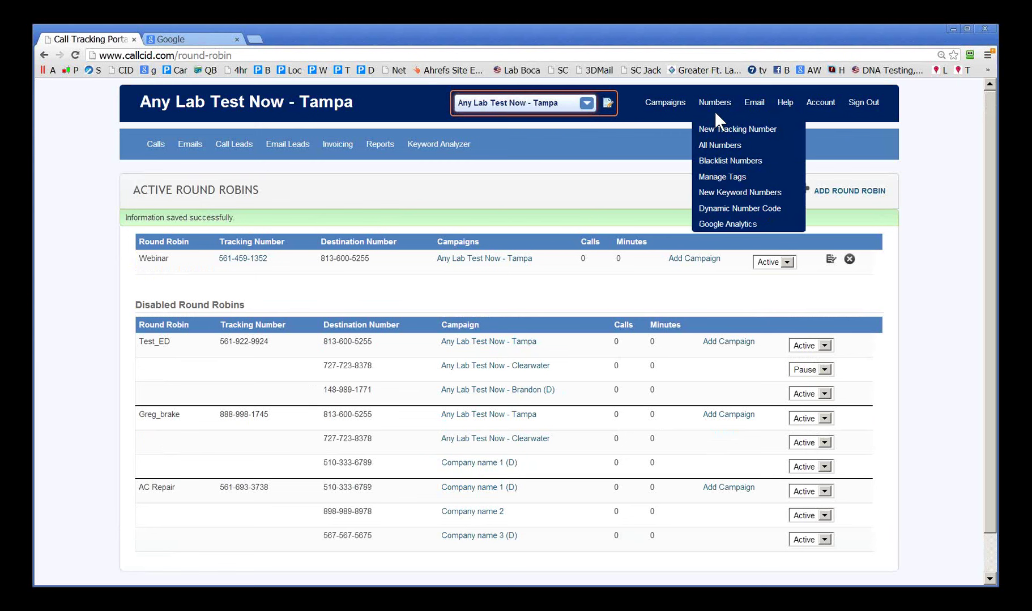
left_click(717, 150)
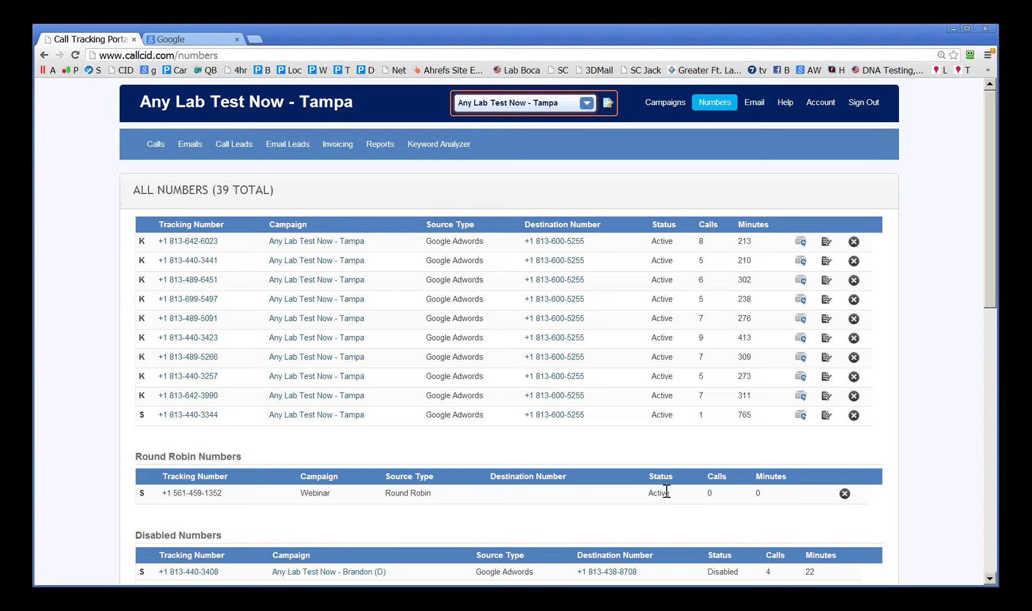
- Go back to the round robin overview and review the Webinar entry and the disabled round robins
mouse_move(339, 149)
mouse_move(674, 111)
left_click(662, 193)
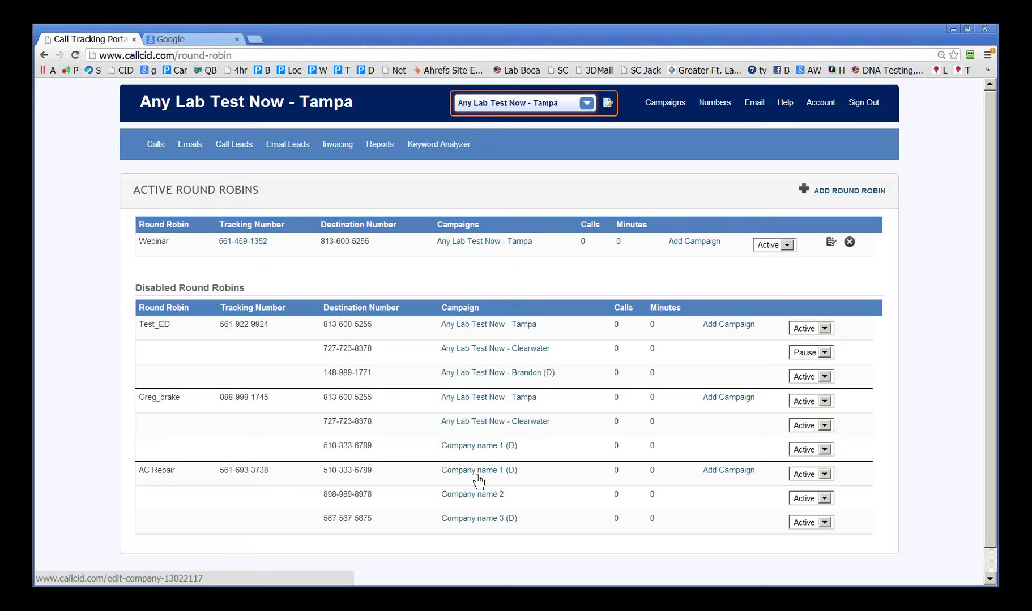
mouse_move(711, 110)
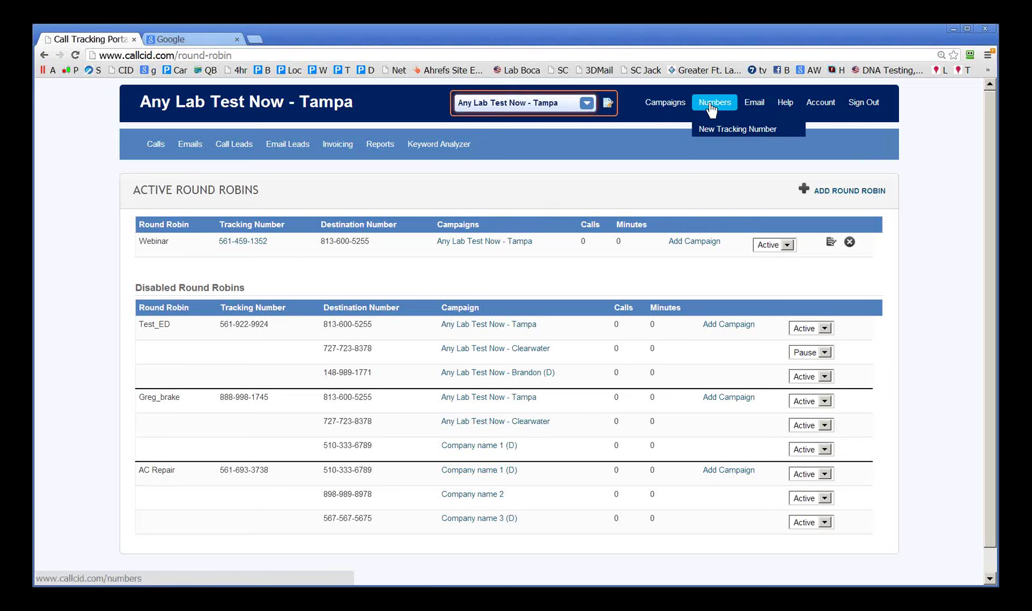
- Open the list of all tracking numbers and review the active, round robin and disabled entries
left_click(717, 146)
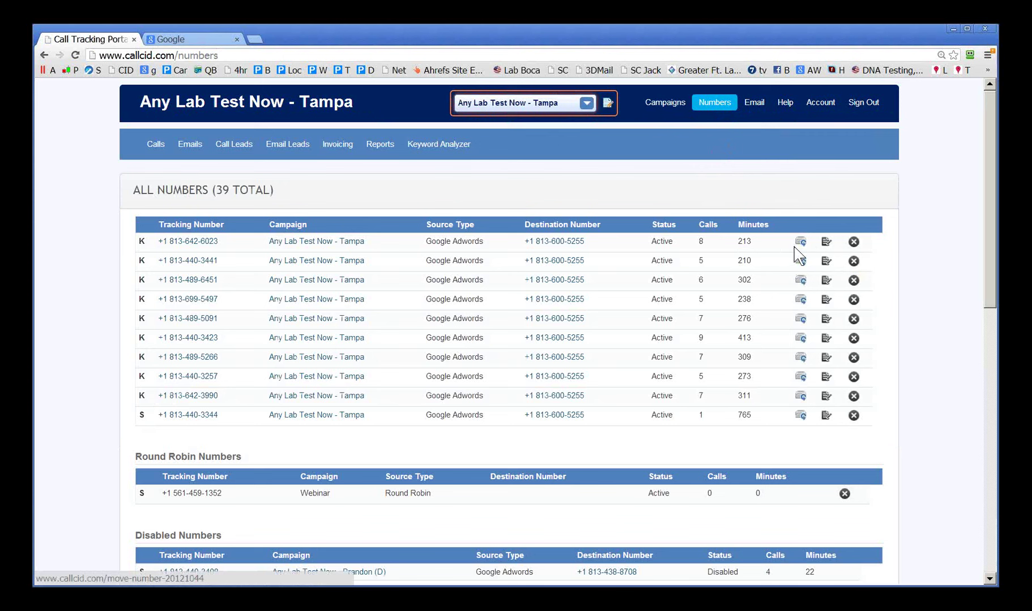
scroll(490, 334, "down", 2)
scroll(532, 293, "up", 2)
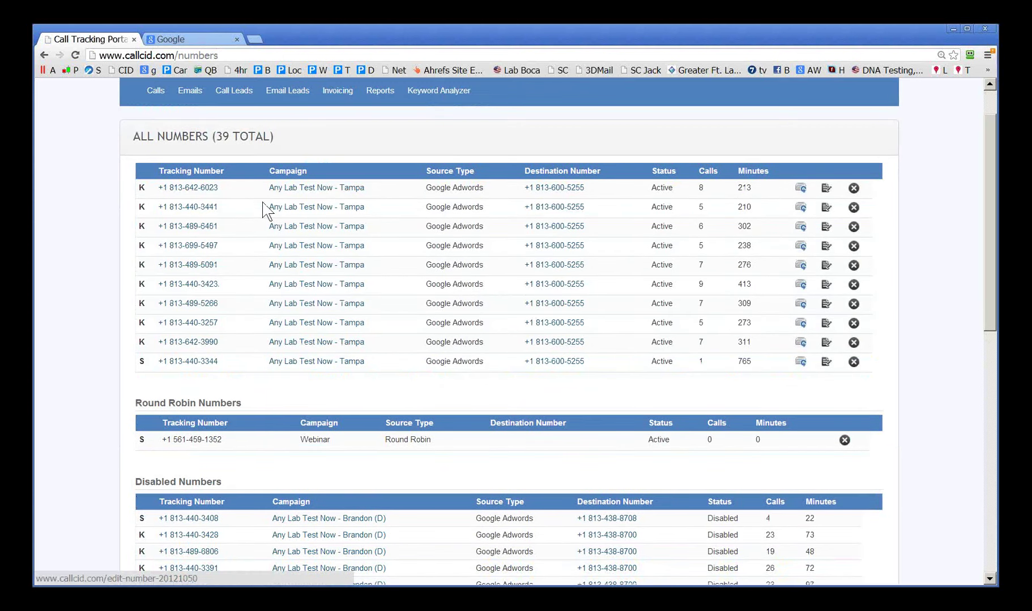
scroll(337, 298, "down", 2)
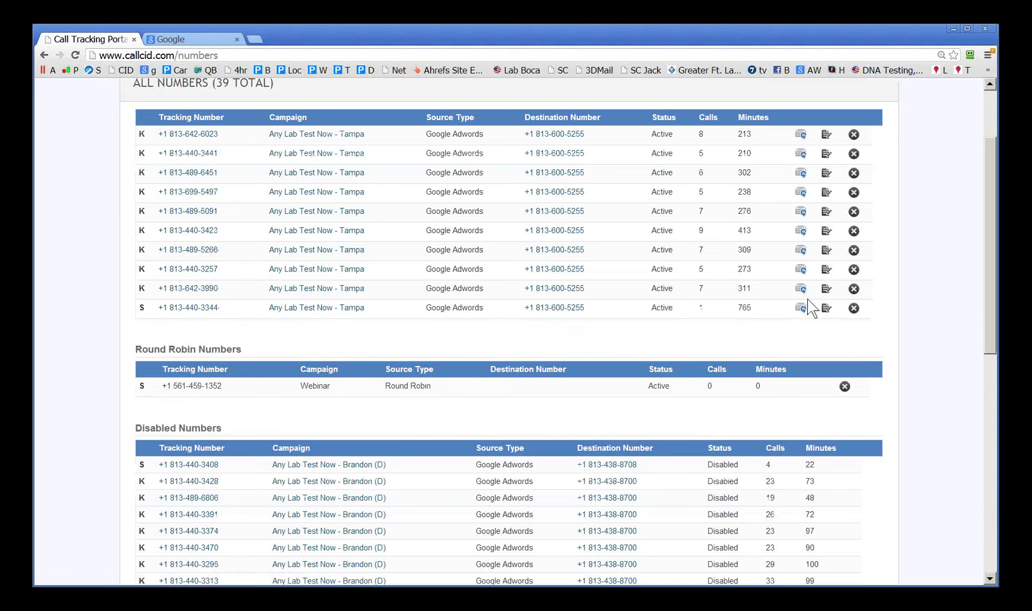
scroll(63, 451, "up", 1)
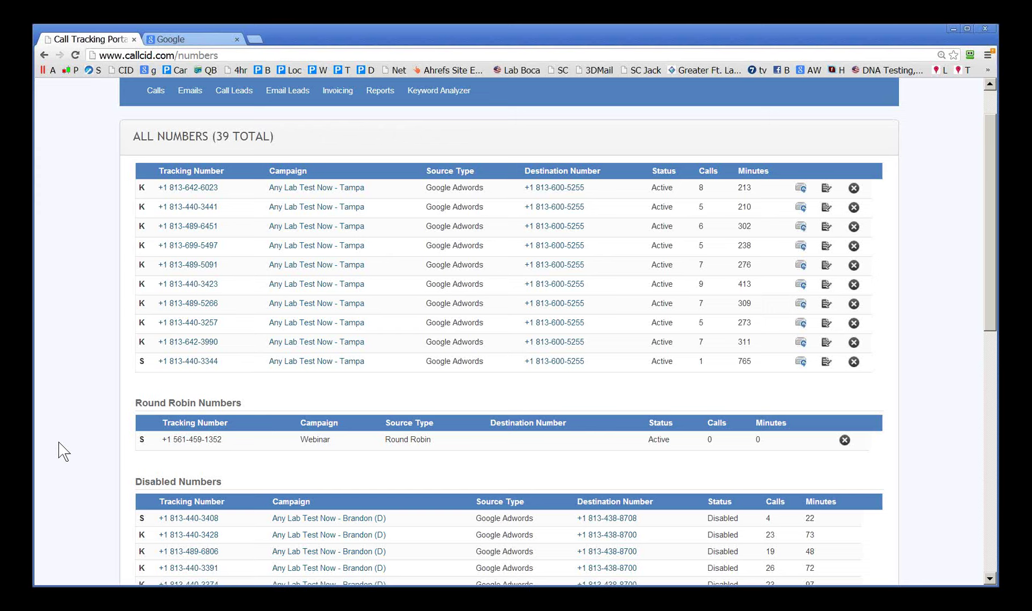
- Review the invoice settings down to the excluded tags, highlighting the number of free leads per call invoice
mouse_move(333, 102)
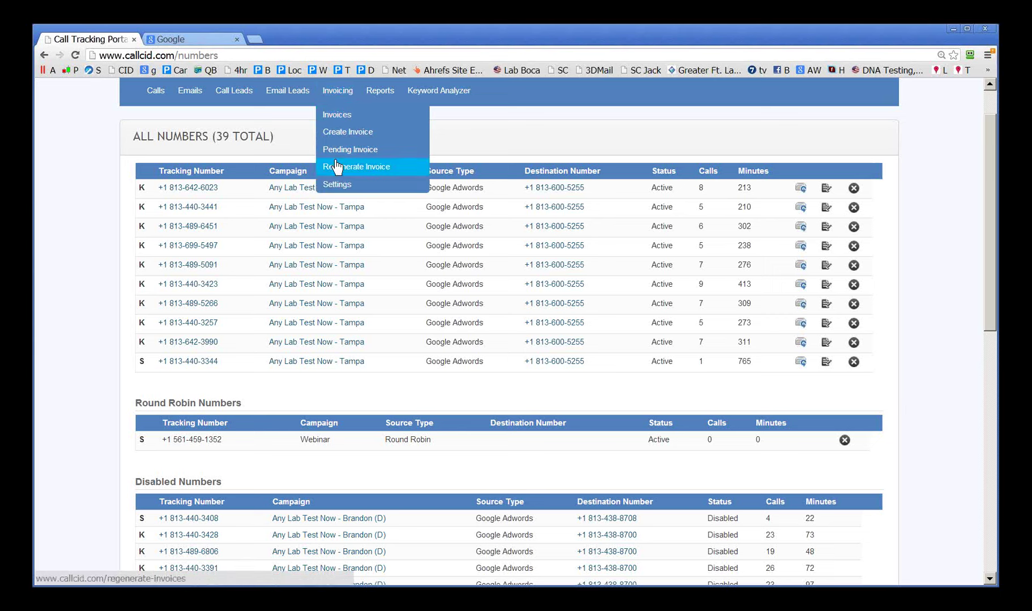
left_click(337, 185)
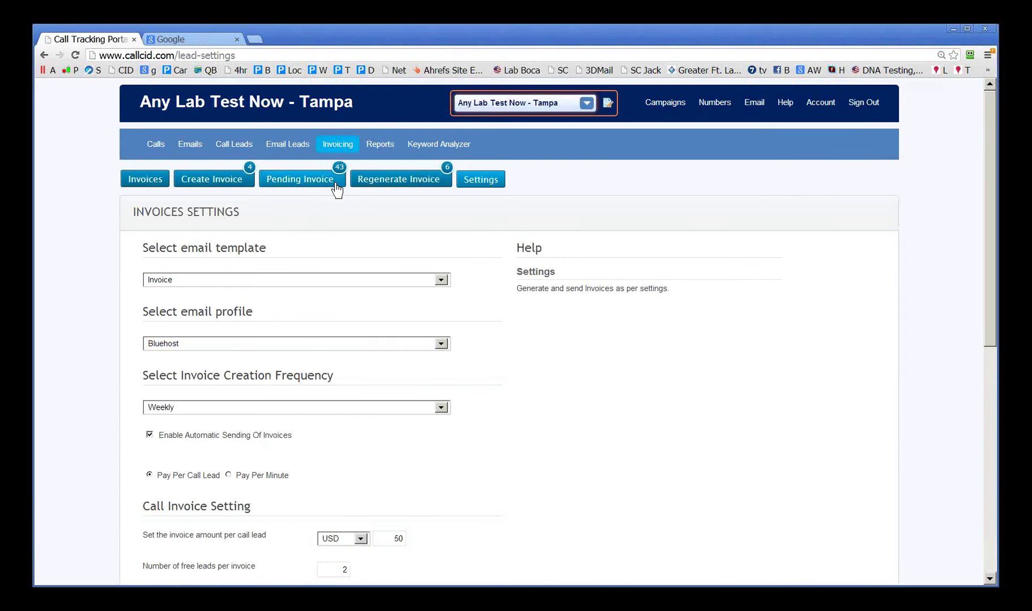
scroll(441, 283, "down", 3)
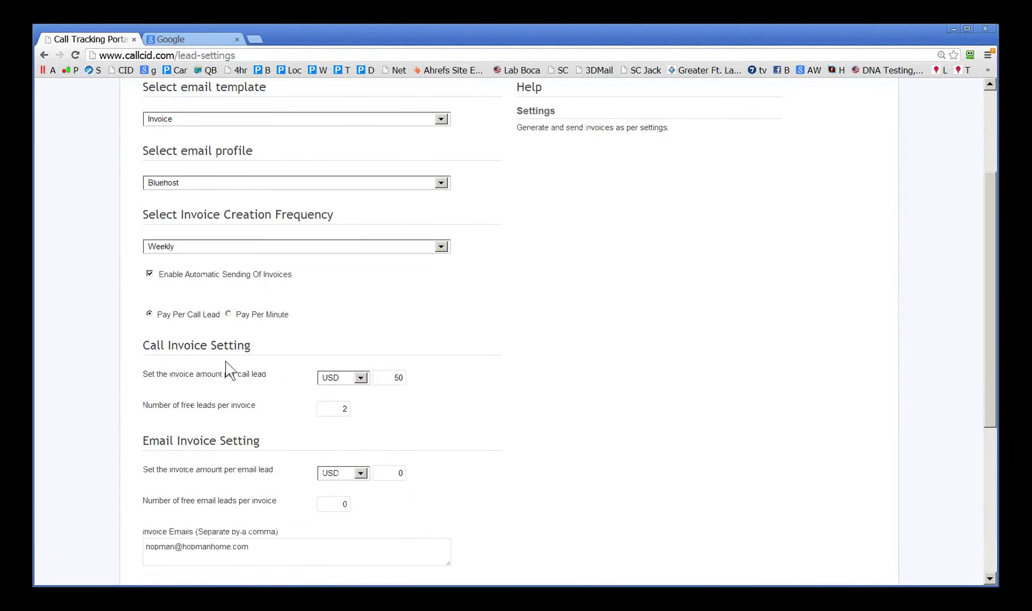
scroll(195, 374, "down", 5)
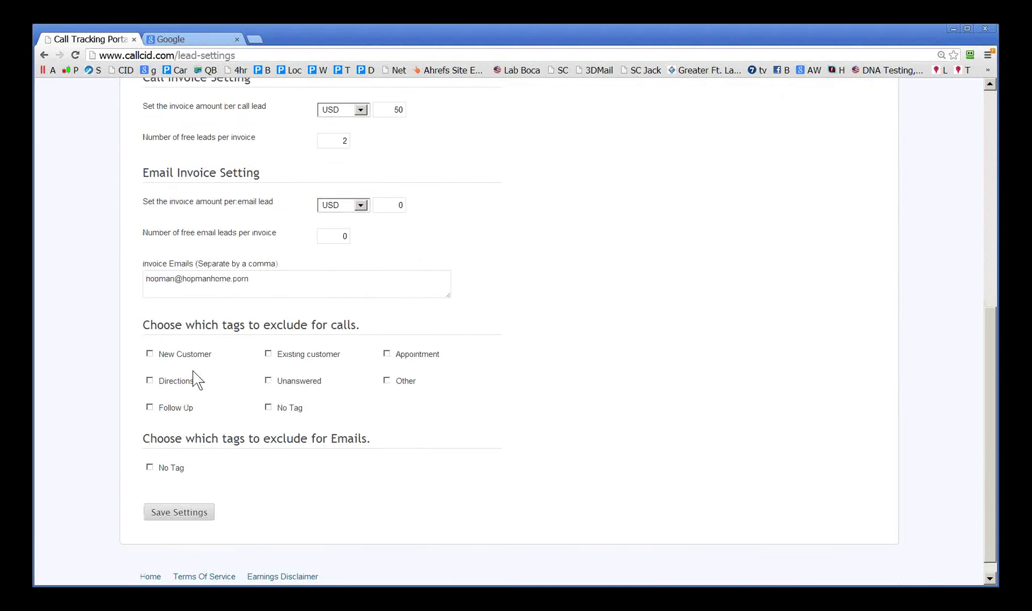
scroll(193, 371, "up", 2)
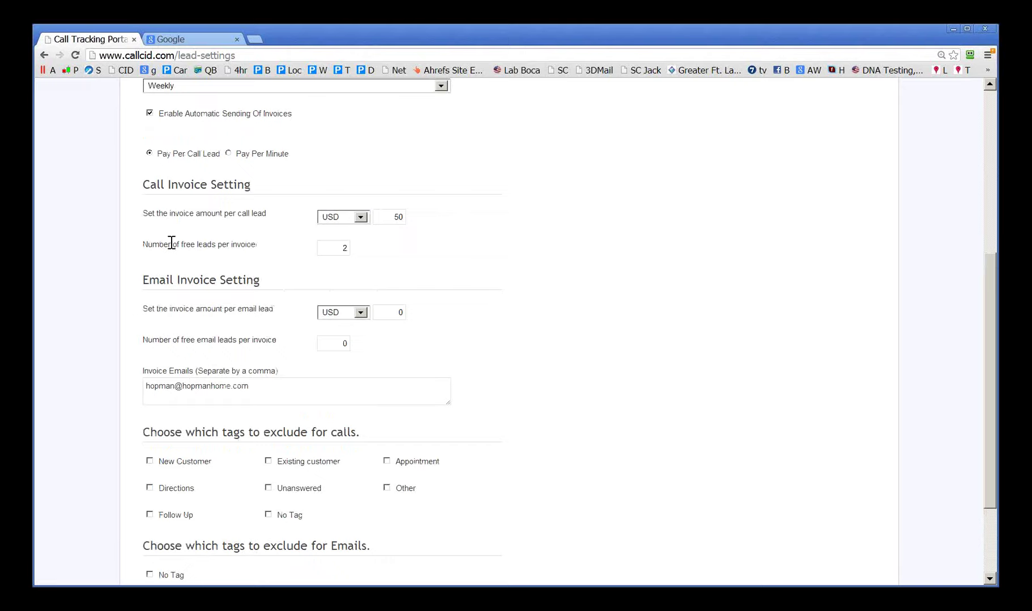
left_click_drag(169, 244, 263, 250)
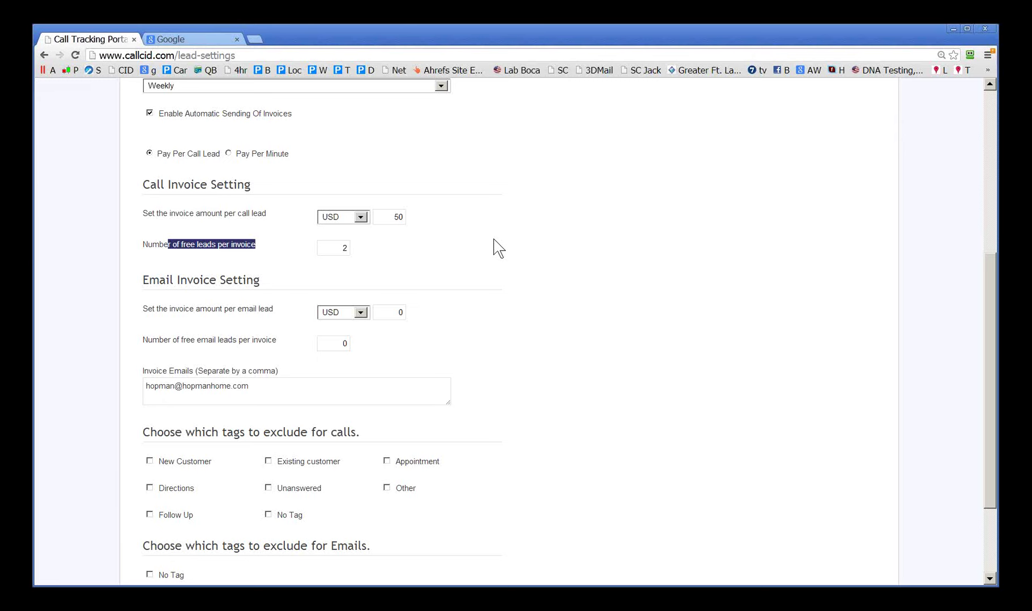
scroll(526, 241, "up", 5)
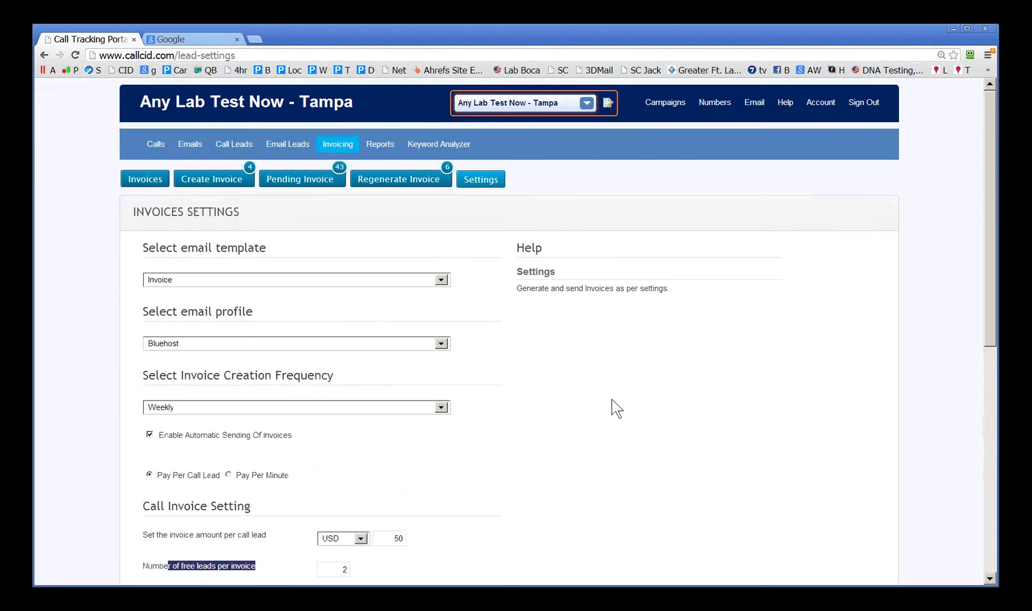
- View the round robin overview and the choices in the campaign selector, and reopen the invoice settings
mouse_move(672, 105)
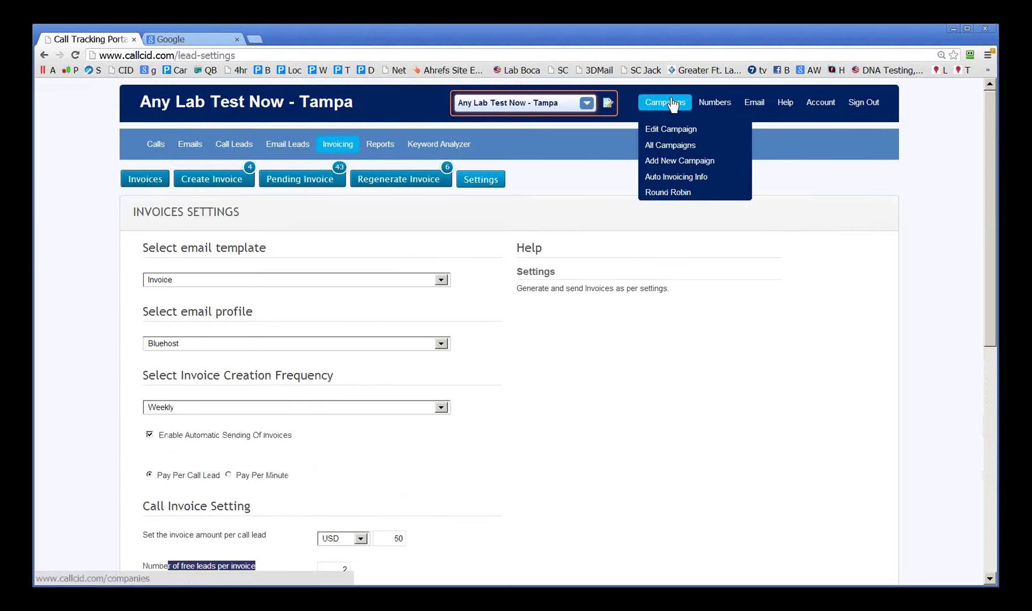
left_click(675, 193)
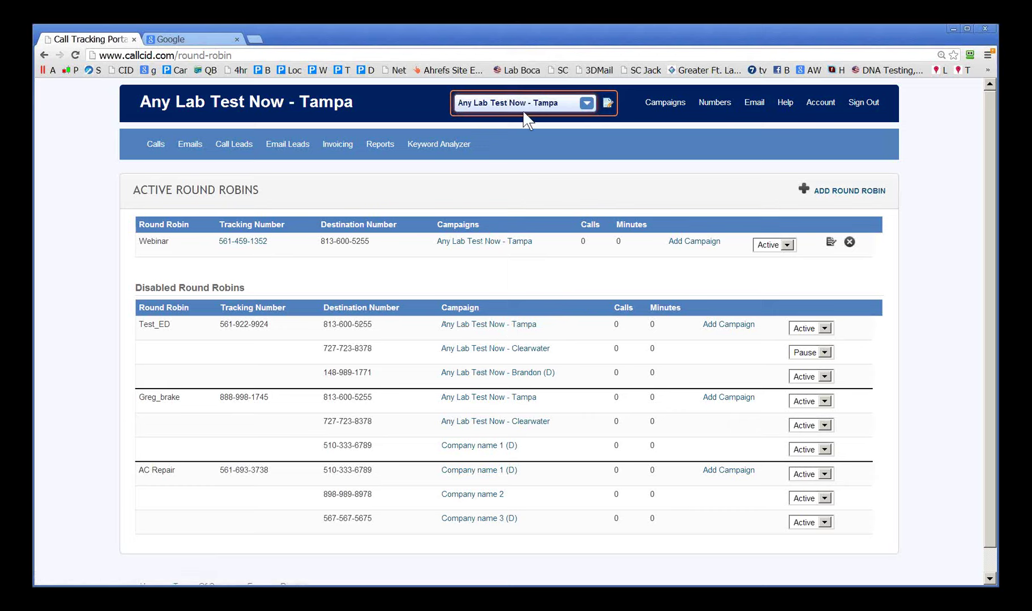
left_click(589, 111)
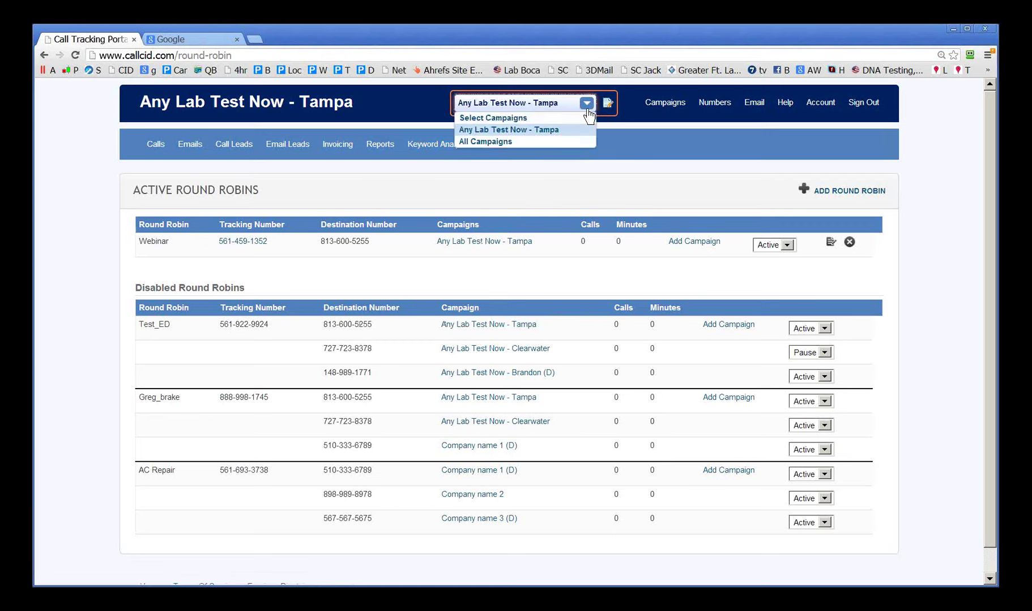
left_click(588, 110)
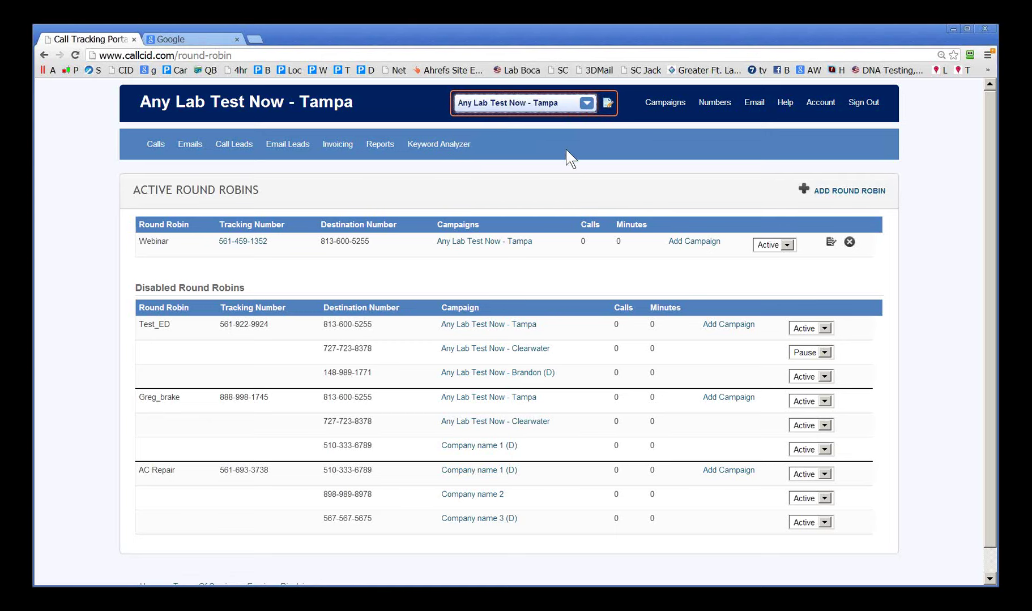
mouse_move(338, 145)
left_click(335, 239)
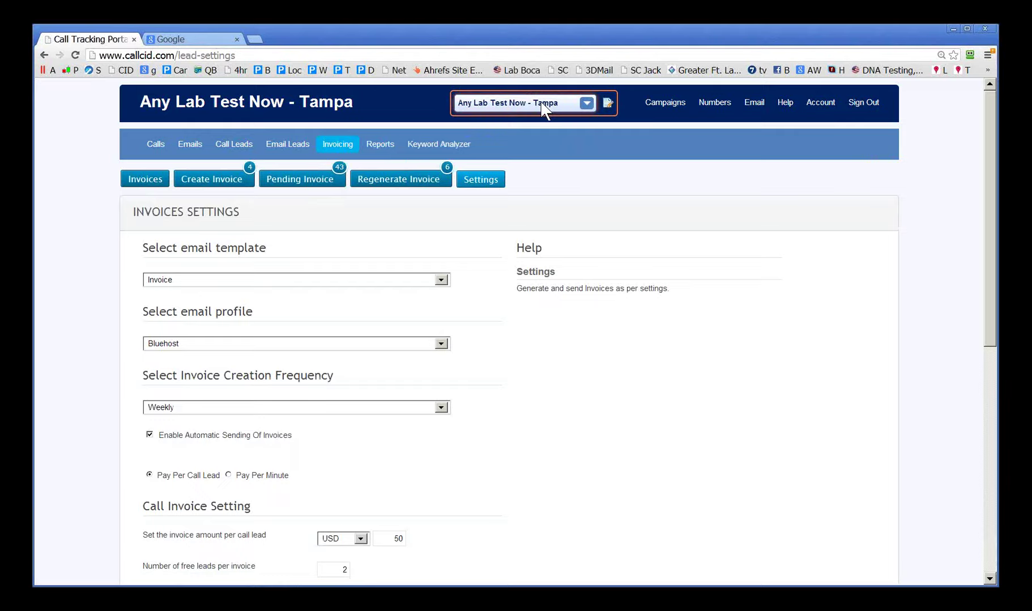
- Return to the round robin overview and open the form for creating a new email address for Any Lab Test Now - Tampa
mouse_move(664, 103)
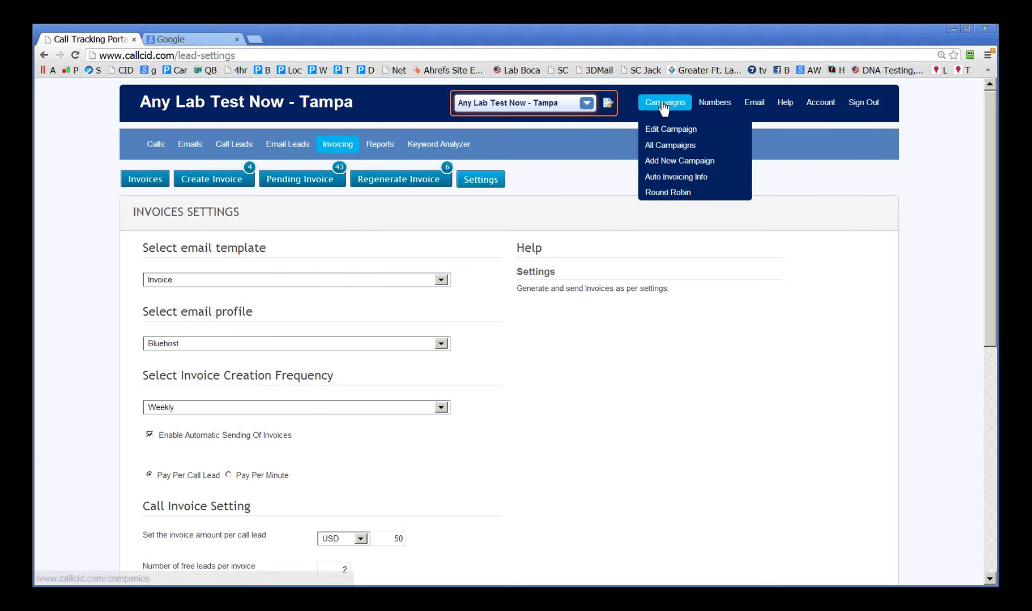
left_click(659, 193)
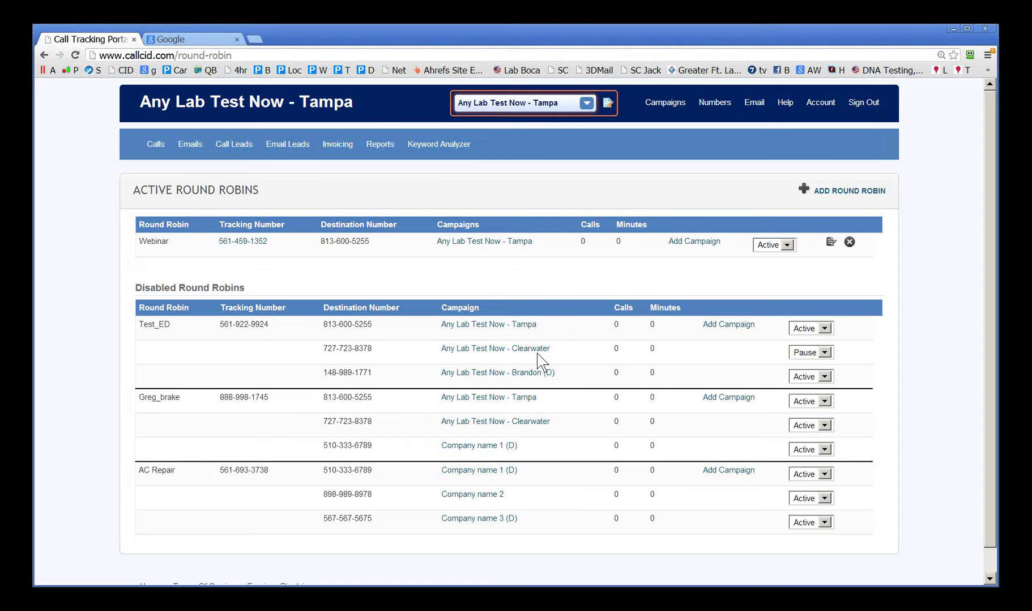
left_click(755, 103)
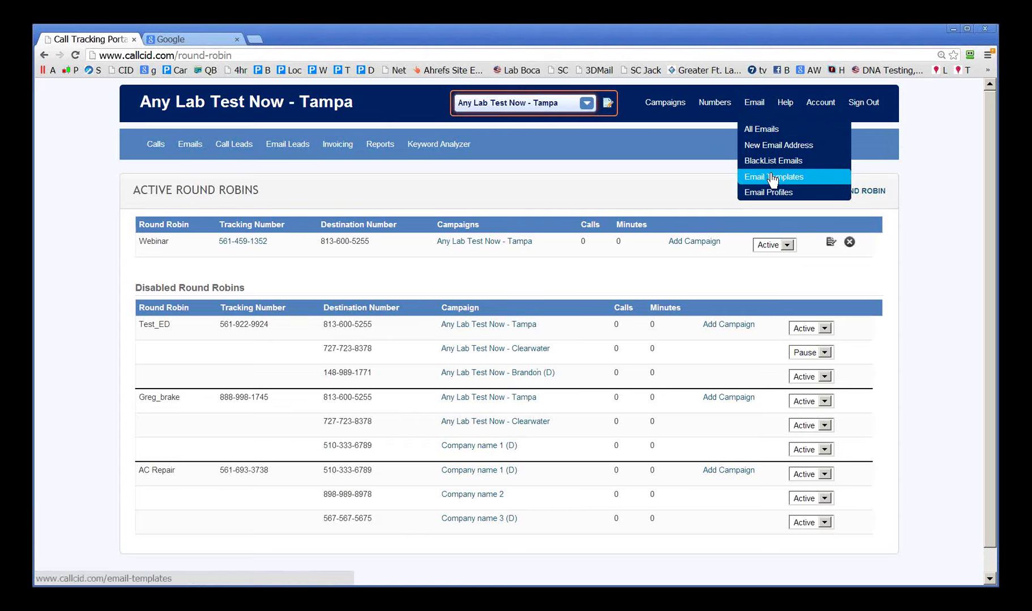
left_click(780, 152)
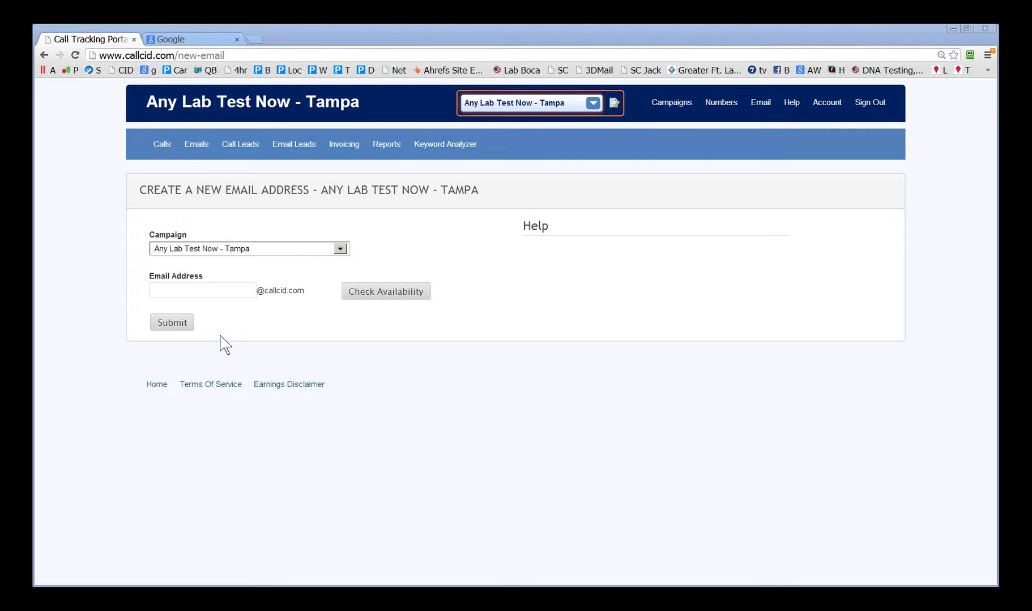
- Go back to the invoice settings and review the call and email invoice amounts, free leads and tags to exclude
mouse_move(337, 153)
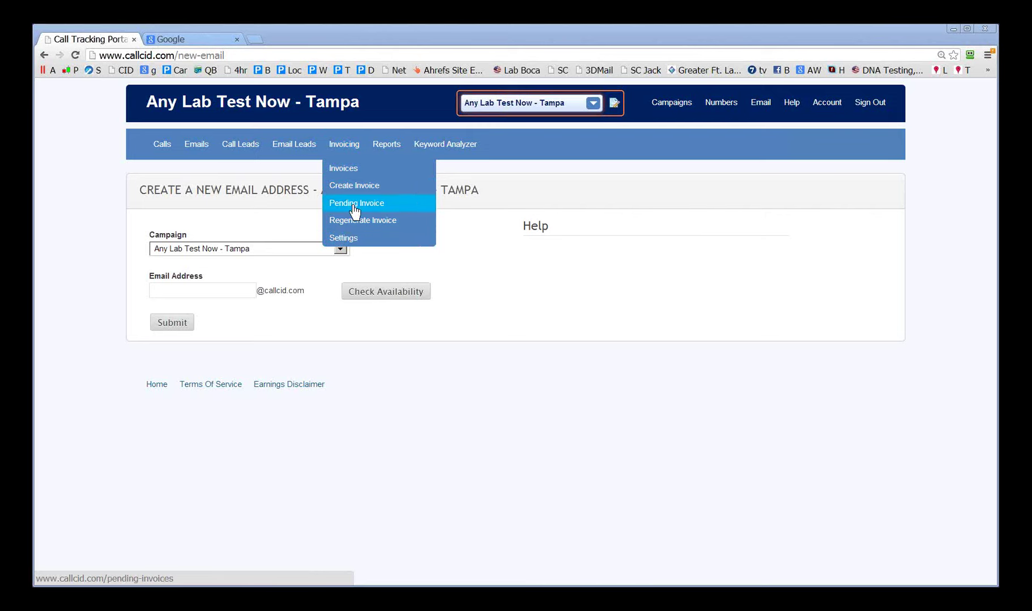
left_click(350, 241)
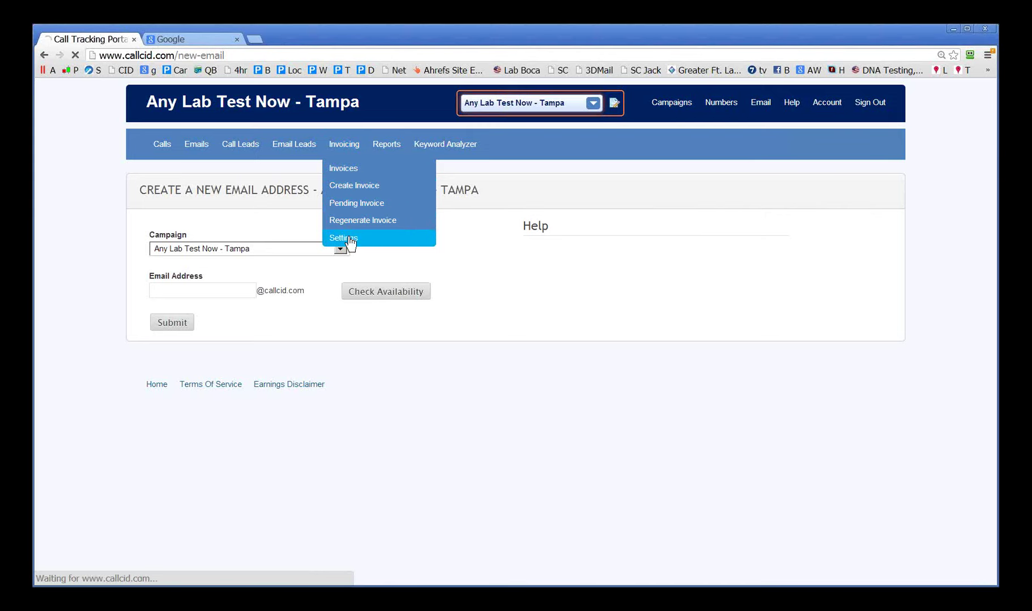
scroll(238, 361, "down", 5)
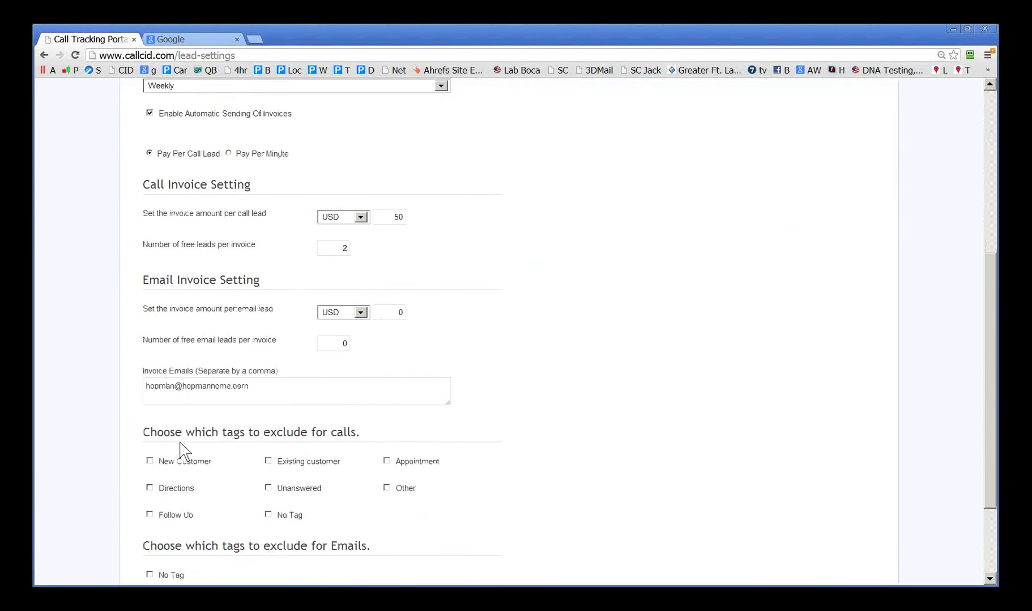
scroll(180, 450, "up", 2)
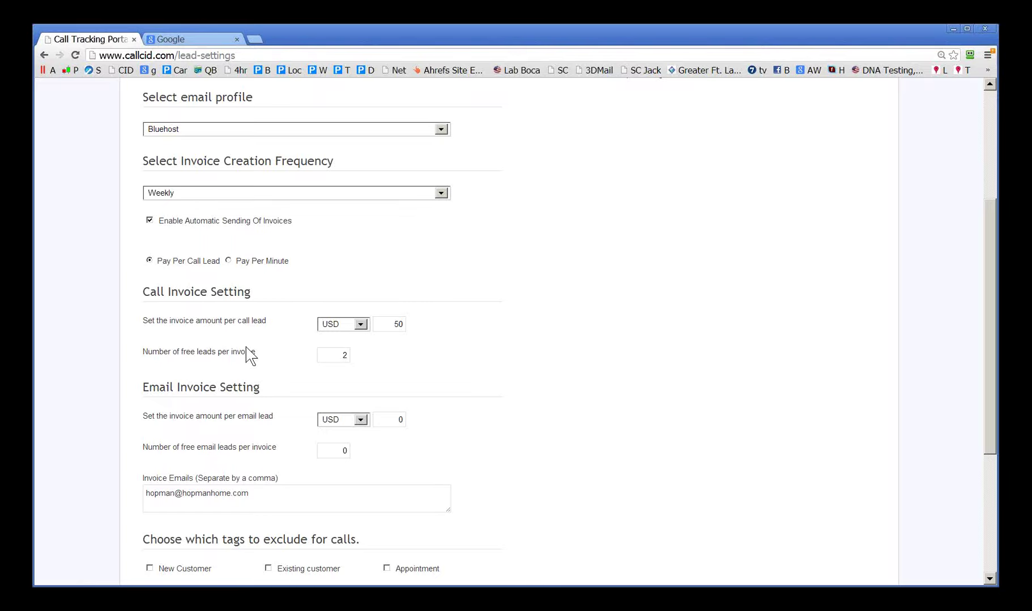
scroll(297, 237, "up", 4)
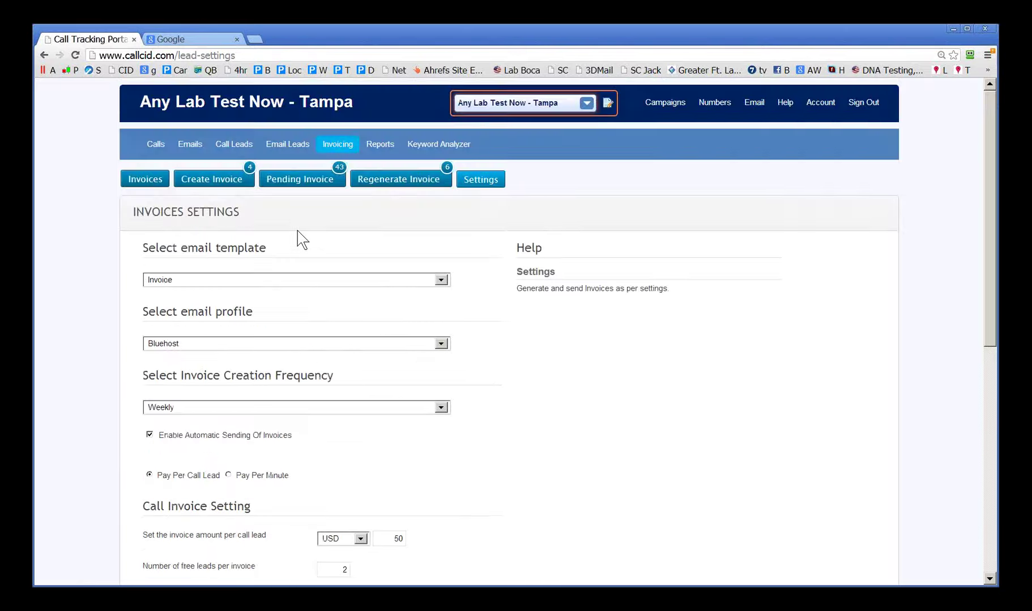
- Open the form for adding a merchant account and highlight its instructions for setting up automatic payments
left_click(818, 111)
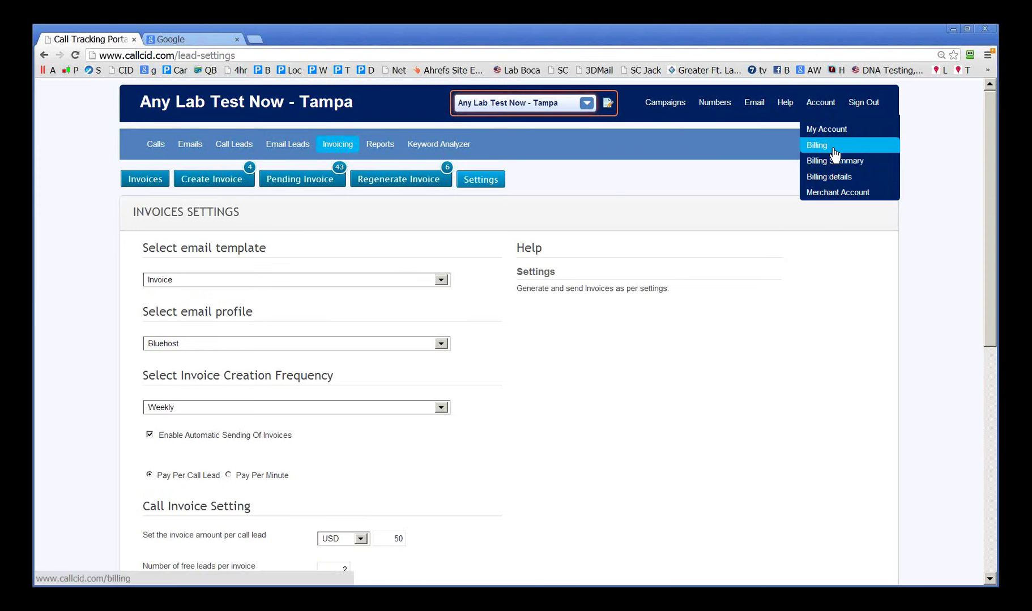
left_click(831, 194)
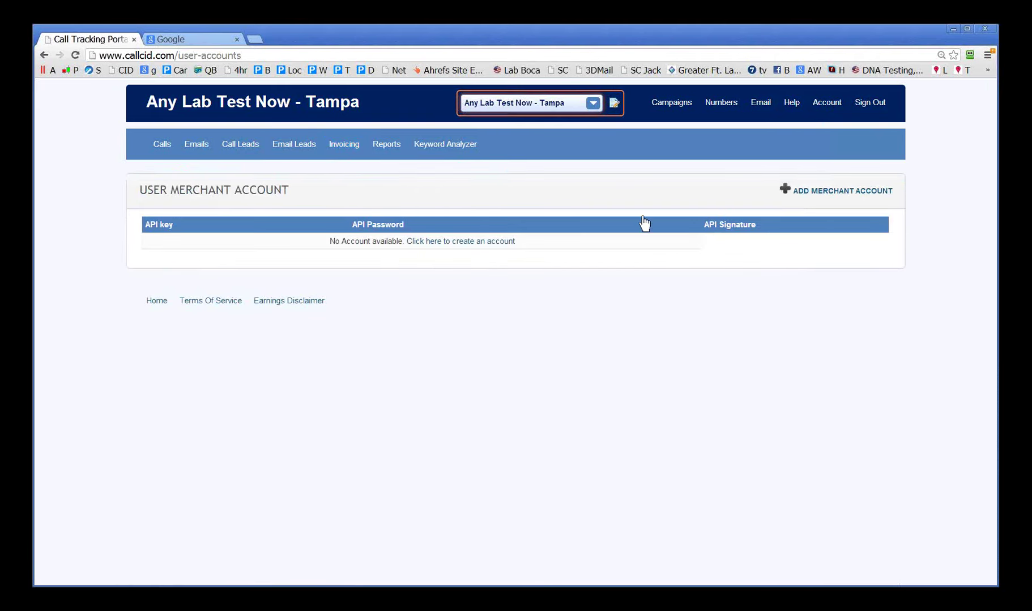
left_click(809, 191)
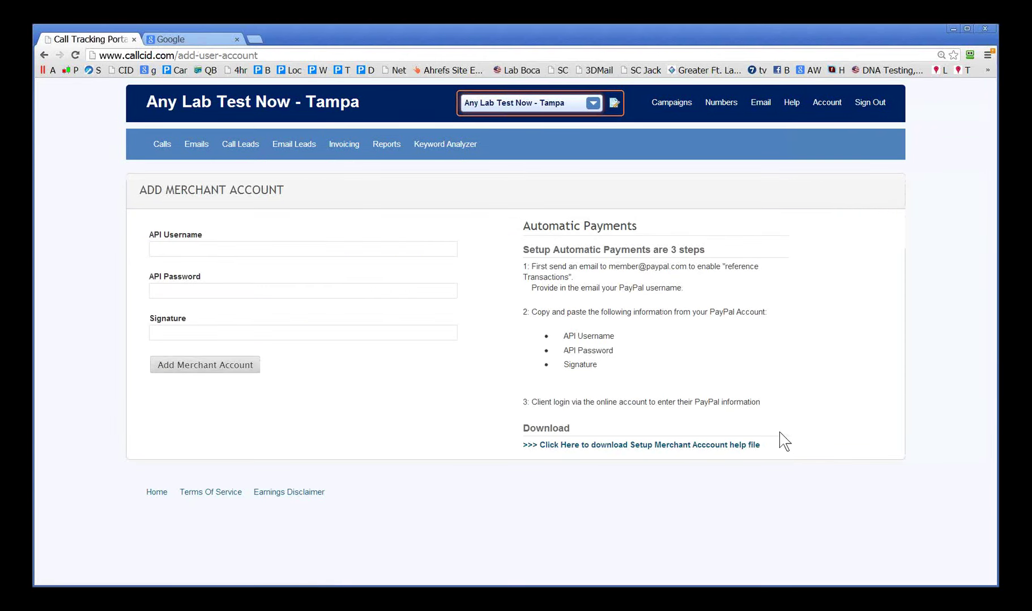
left_click_drag(523, 225, 861, 412)
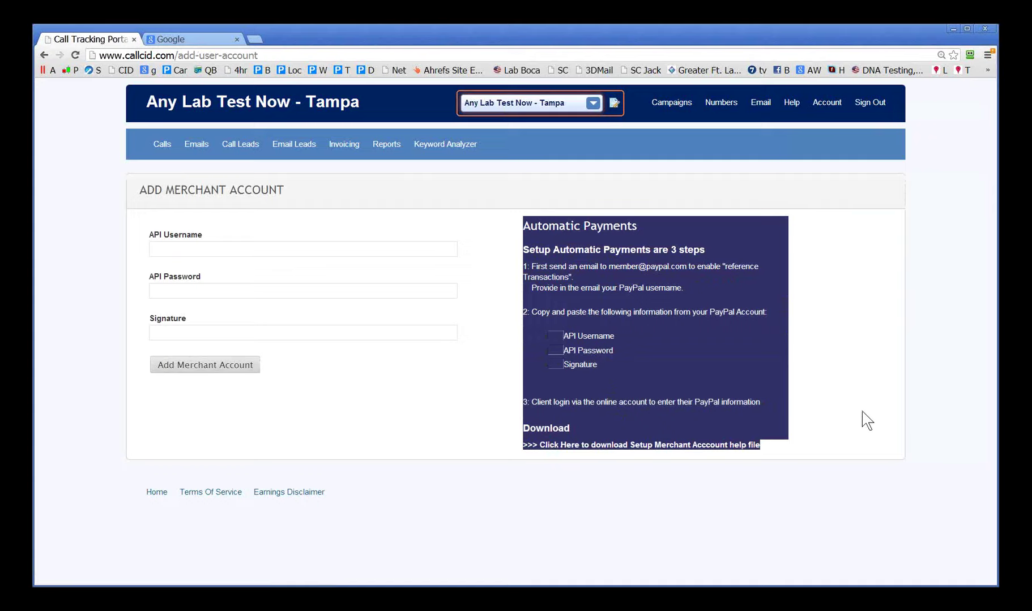
left_click(862, 411)
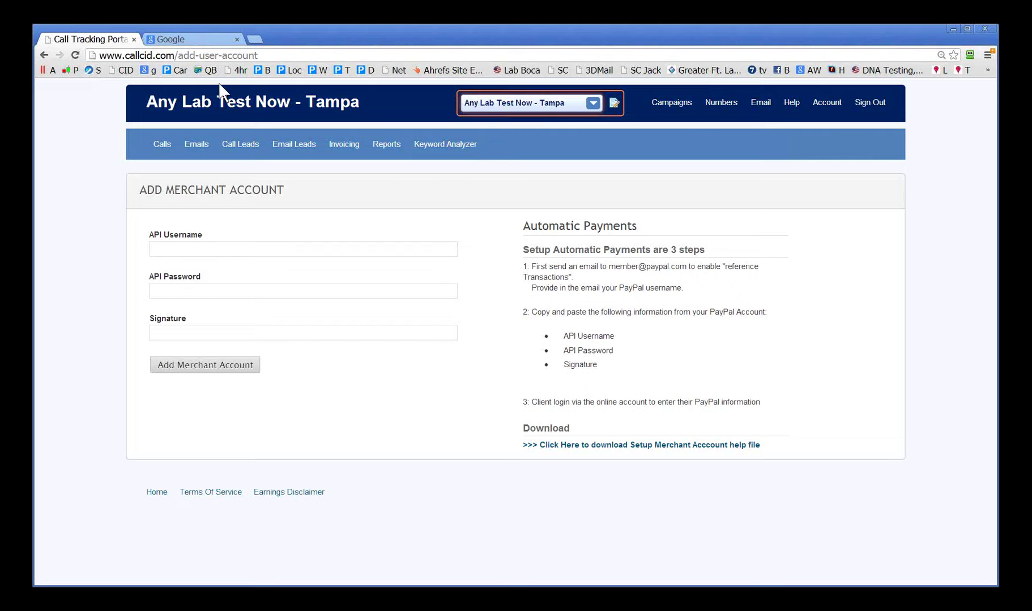
- Switch to the Google tab and log in to the localdemojack.com WordPress dashboard through the password manager's saved login
left_click(193, 39)
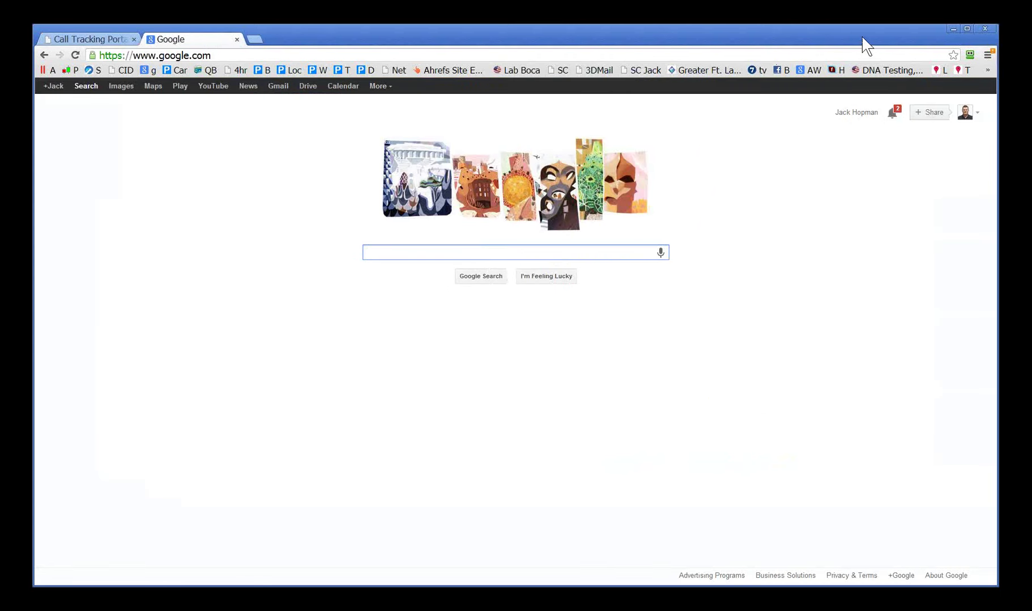
left_click(970, 55)
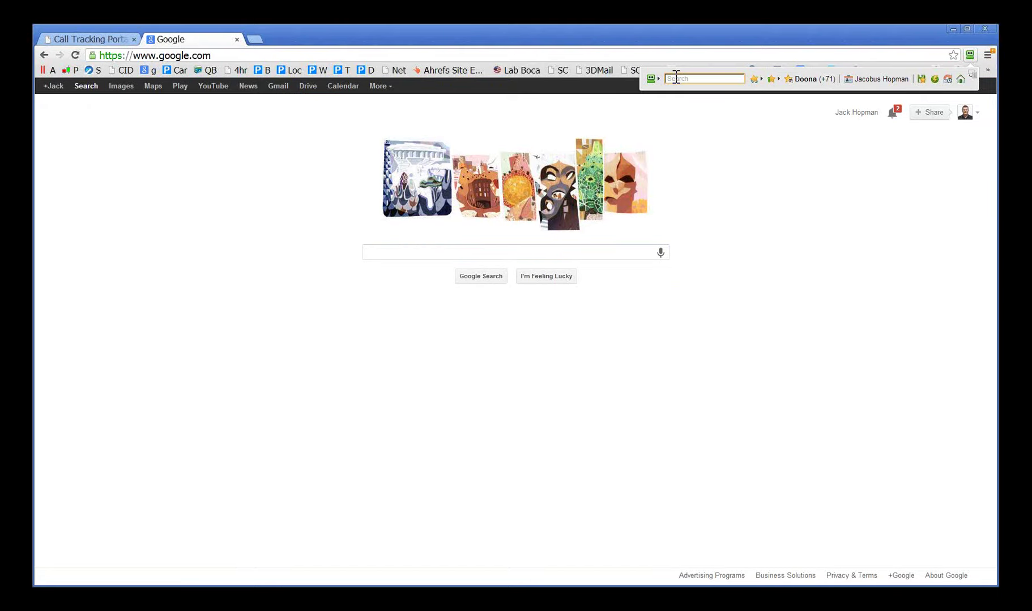
type("d")
key("Return")
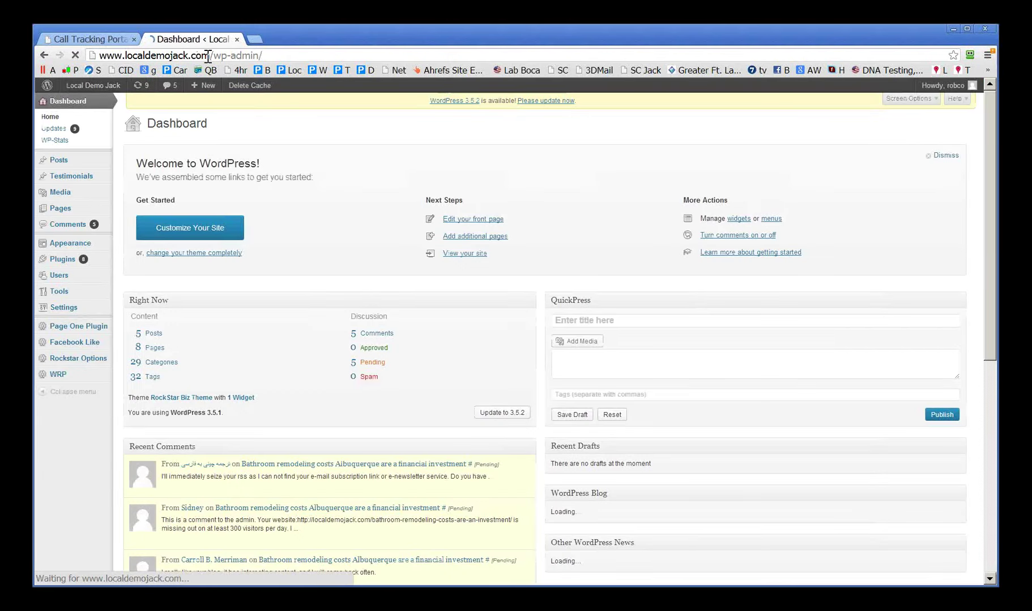
left_click_drag(210, 54, 80, 67)
key("ctrl+c")
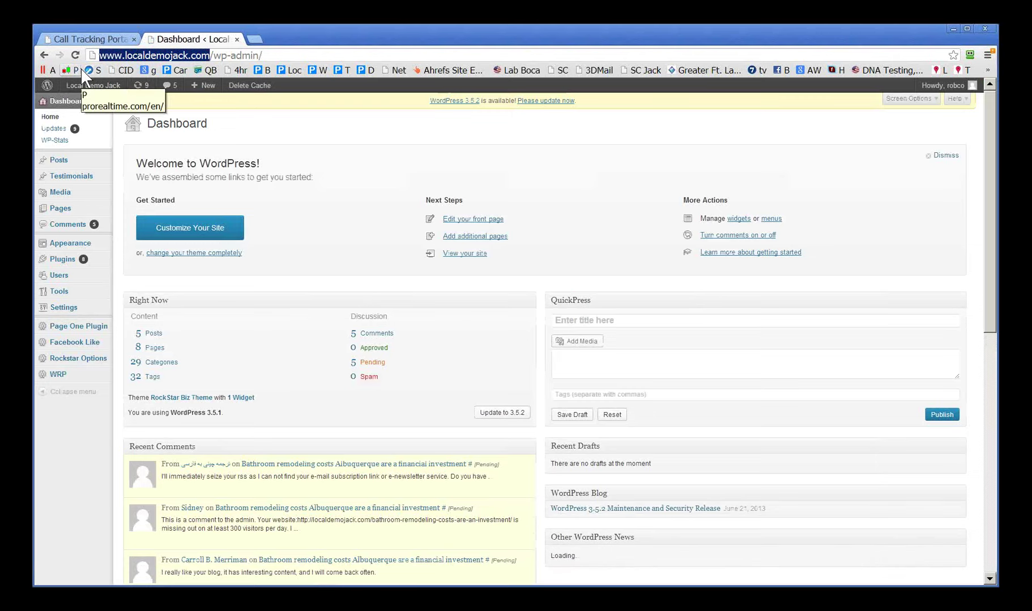
key("ctrl+t")
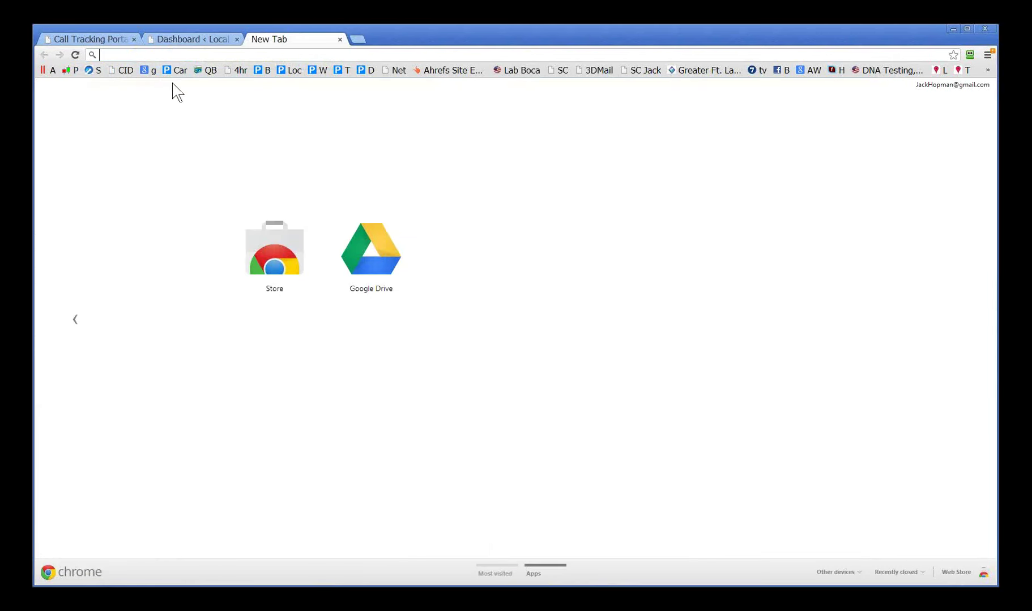
key("ctrl+v")
key("Return")
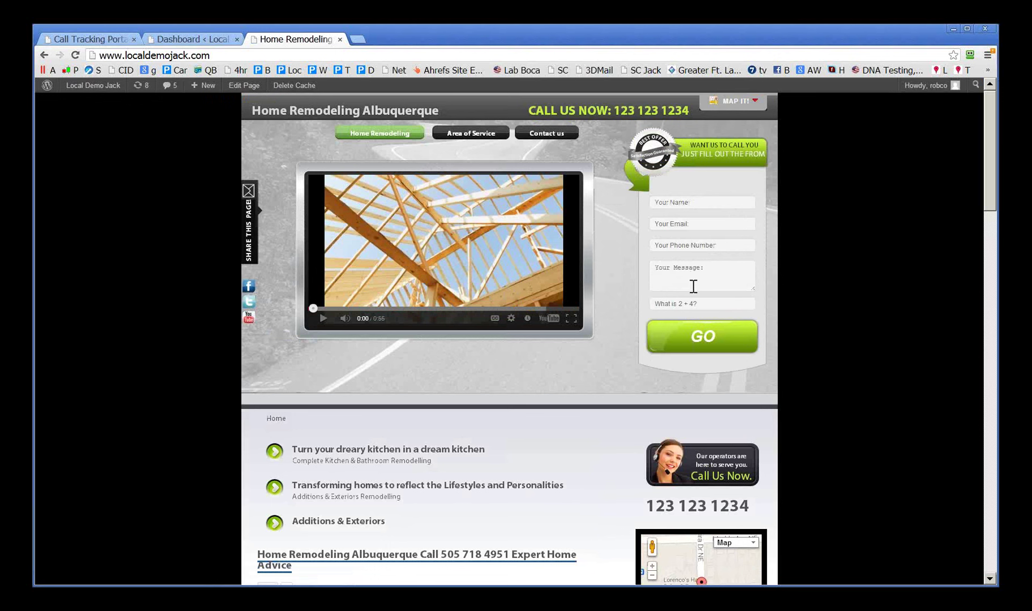
- Return to the WordPress dashboard and expand Form Settings in the Rockstar theme options
left_click(203, 42)
scroll(181, 156, "down", 1)
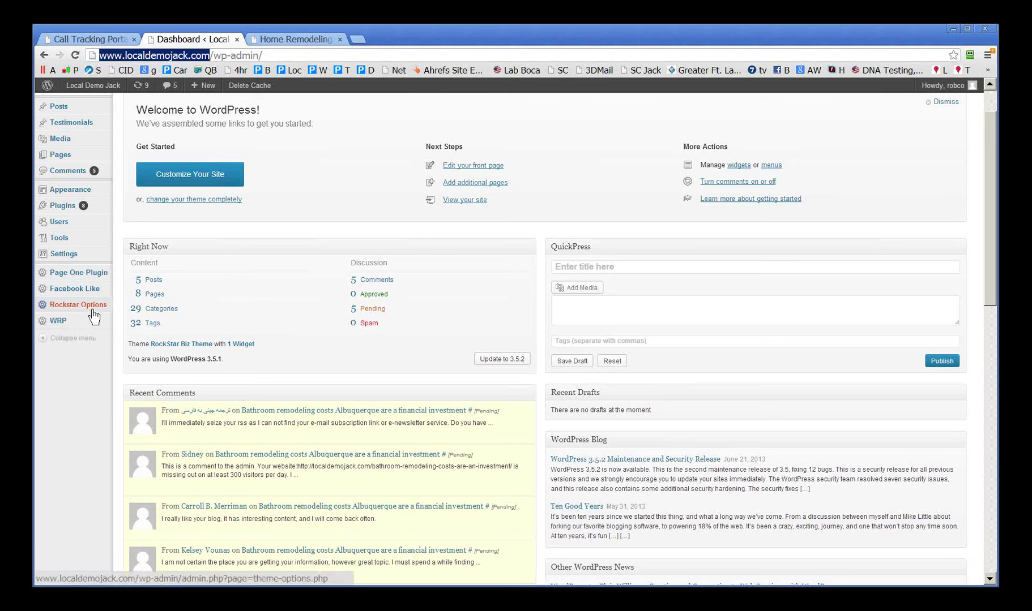
left_click(80, 305)
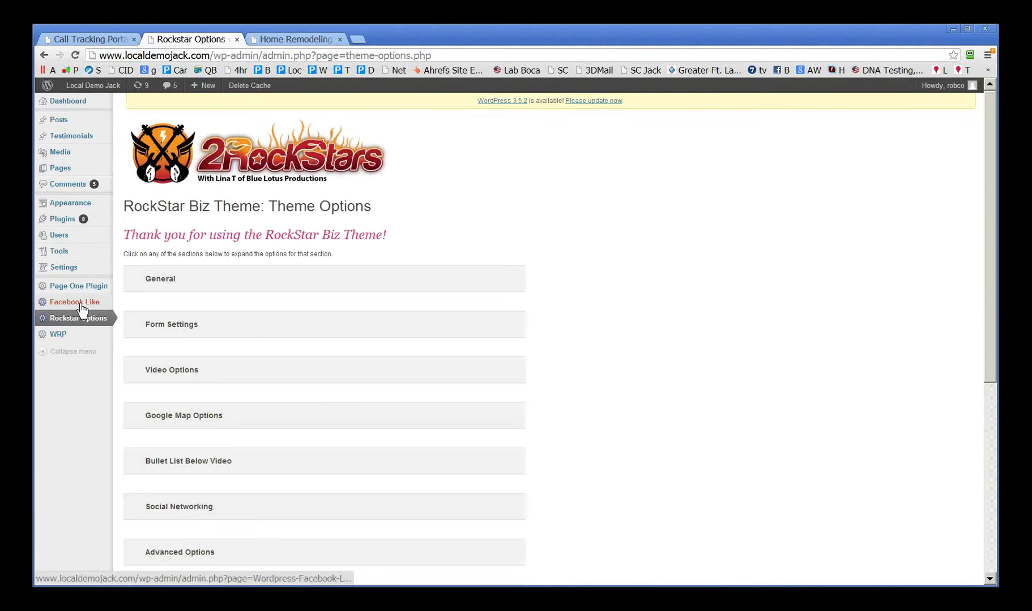
left_click(197, 331)
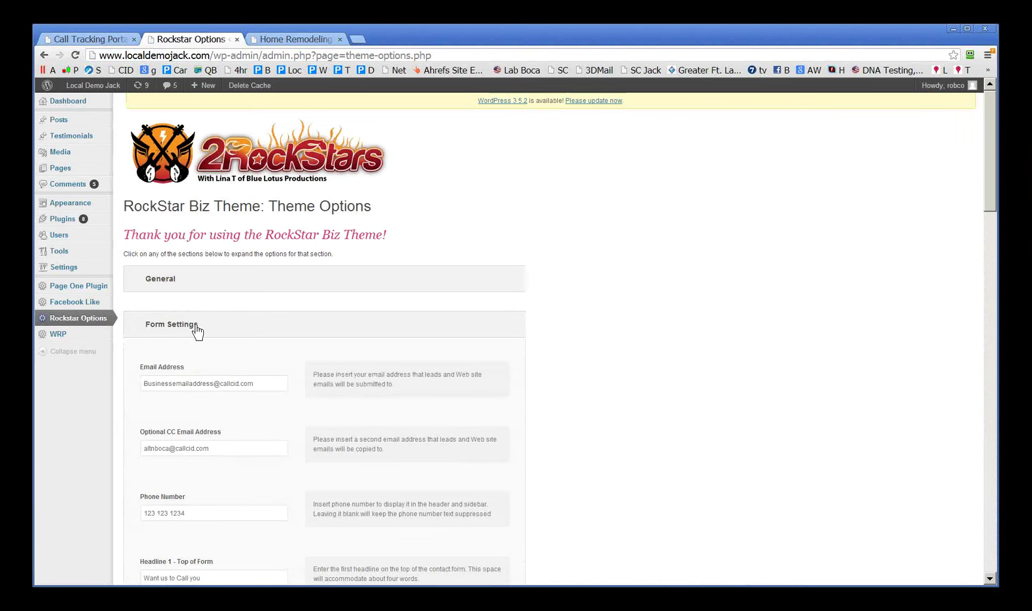
- Highlight the lead email address and the optional CC email address in the form settings
scroll(204, 331, "down", 2)
left_click_drag(230, 342, 143, 341)
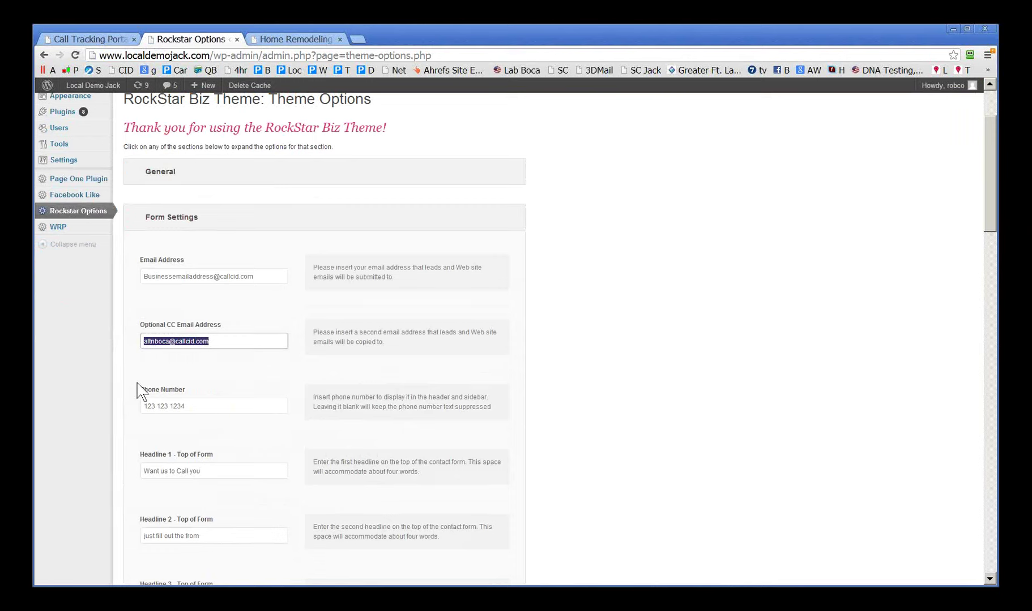
left_click_drag(266, 276, 131, 284)
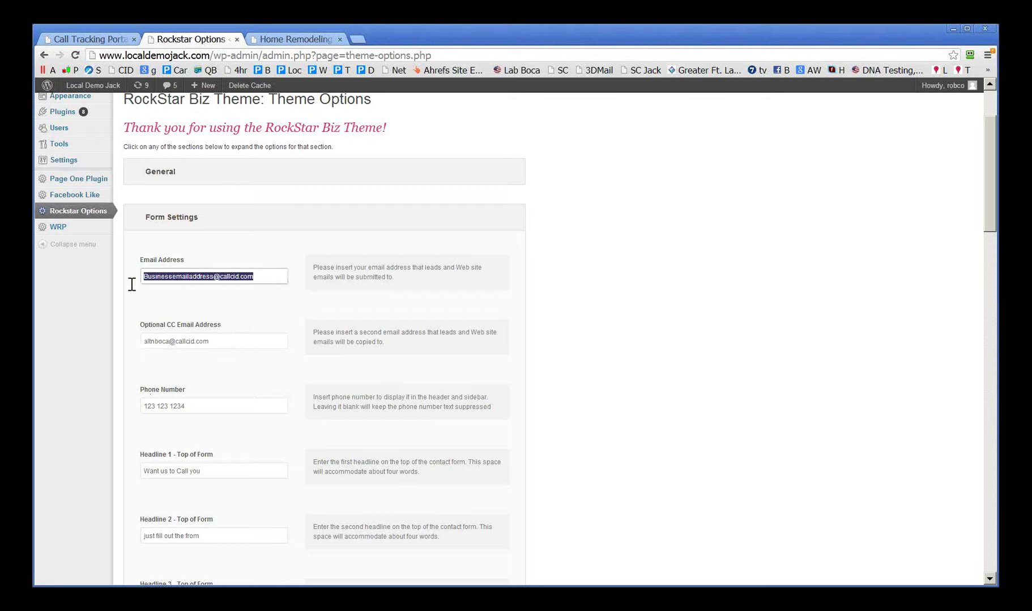
left_click_drag(218, 341, 140, 347)
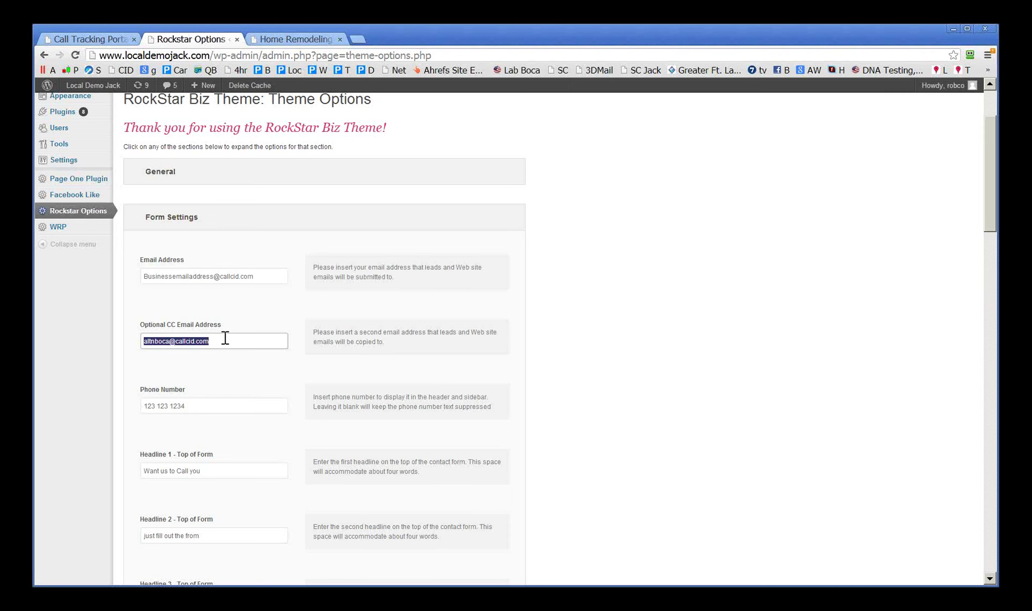
- Switch to the call tracking portal, open the new email address form and check its campaign choices, keeping Any Lab Test Now - Tampa
left_click(88, 39)
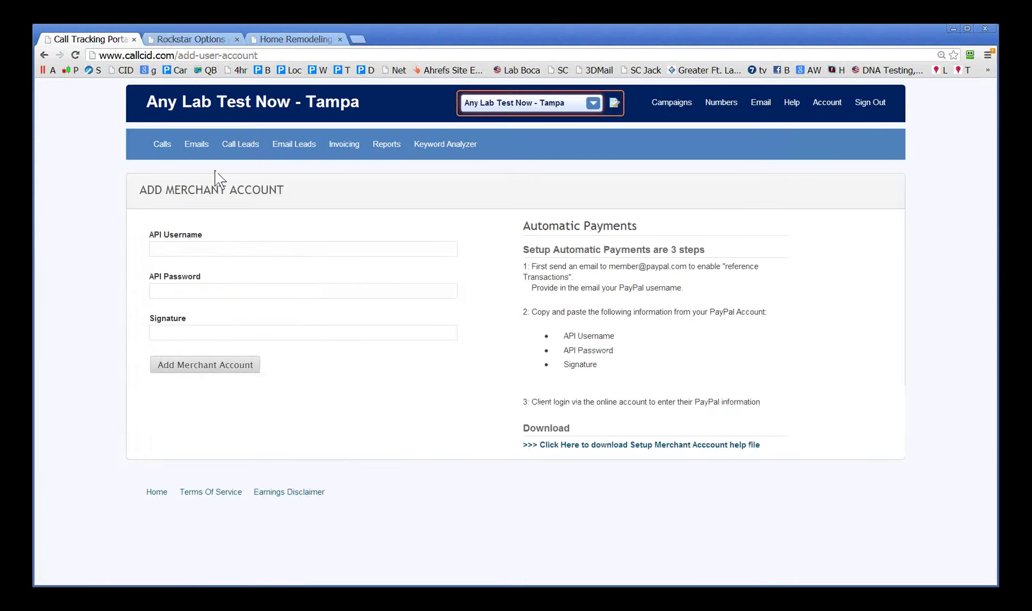
left_click(770, 110)
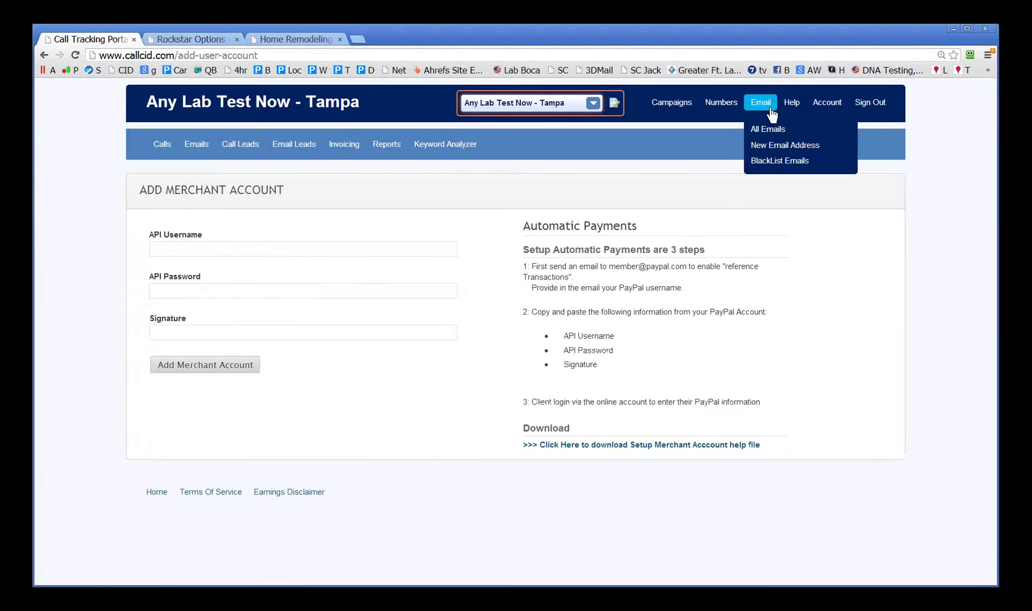
left_click(785, 142)
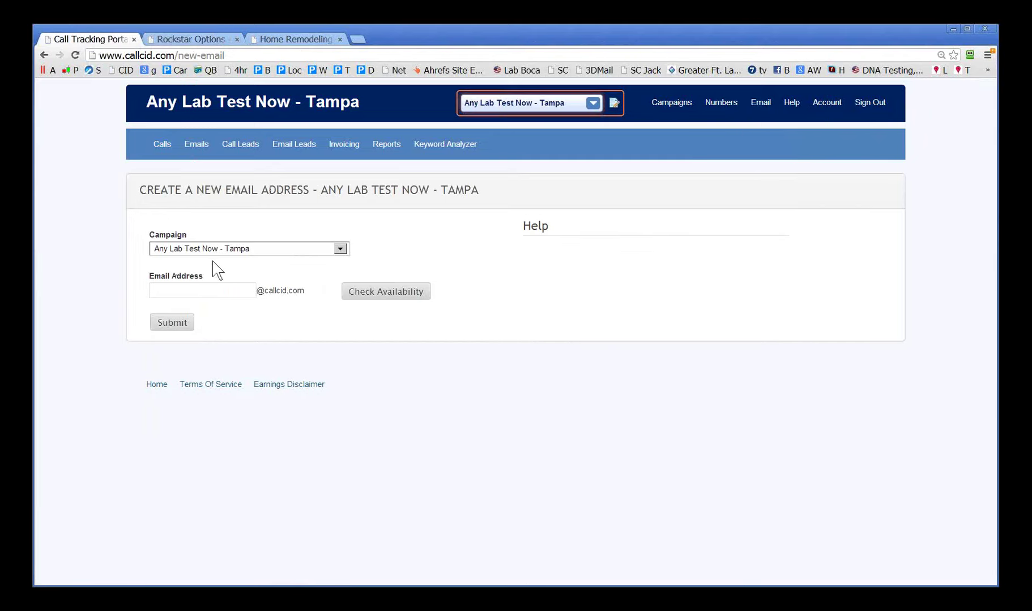
left_click(340, 250)
left_click(342, 251)
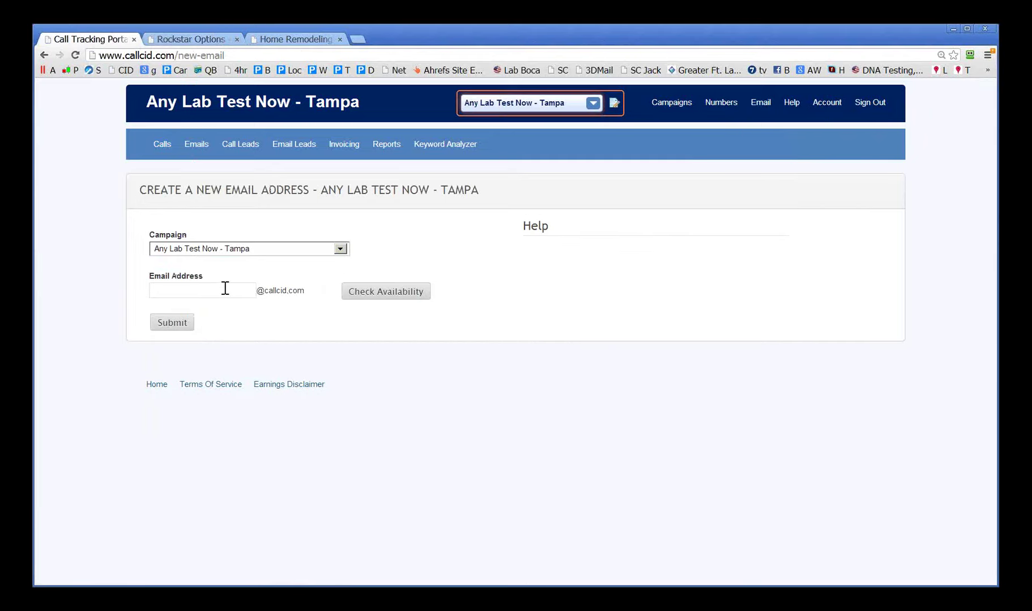